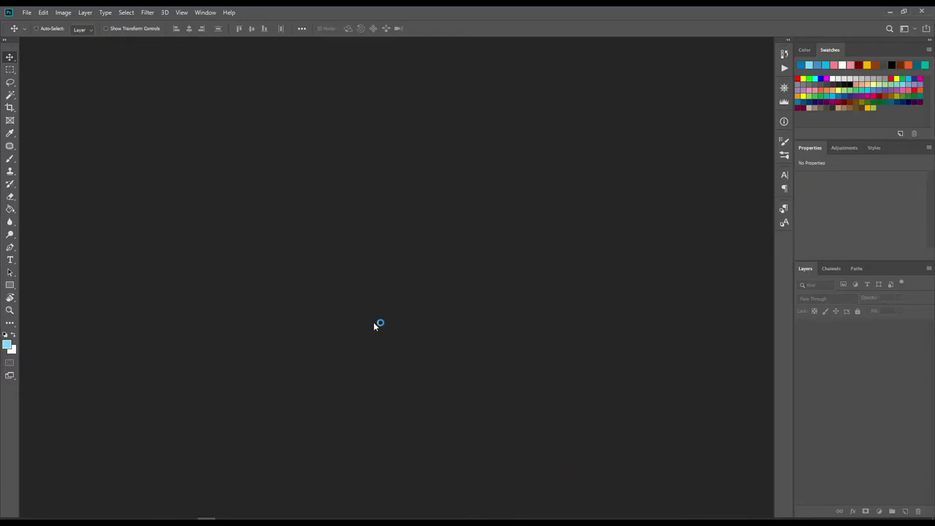
Create a new 11 × 8 in, 300 ppi document
click(26, 13)
click(267, 317)
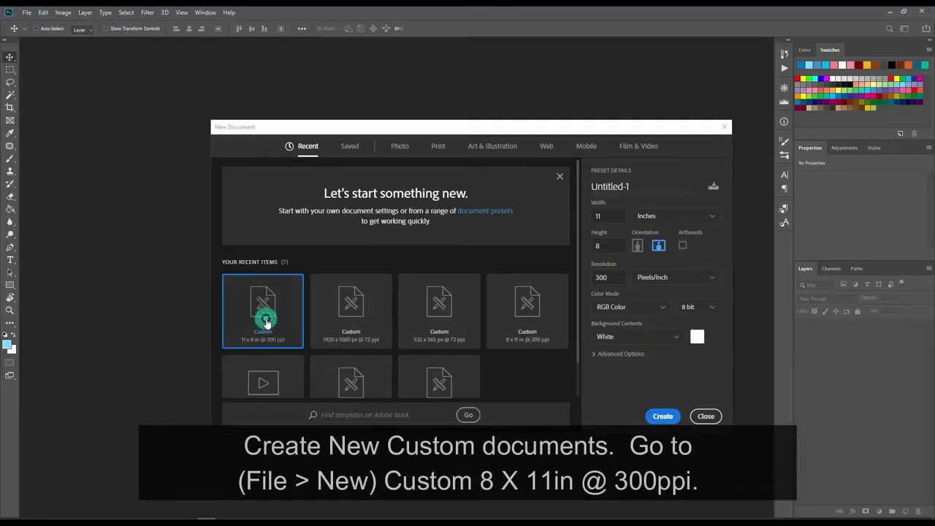
click(662, 416)
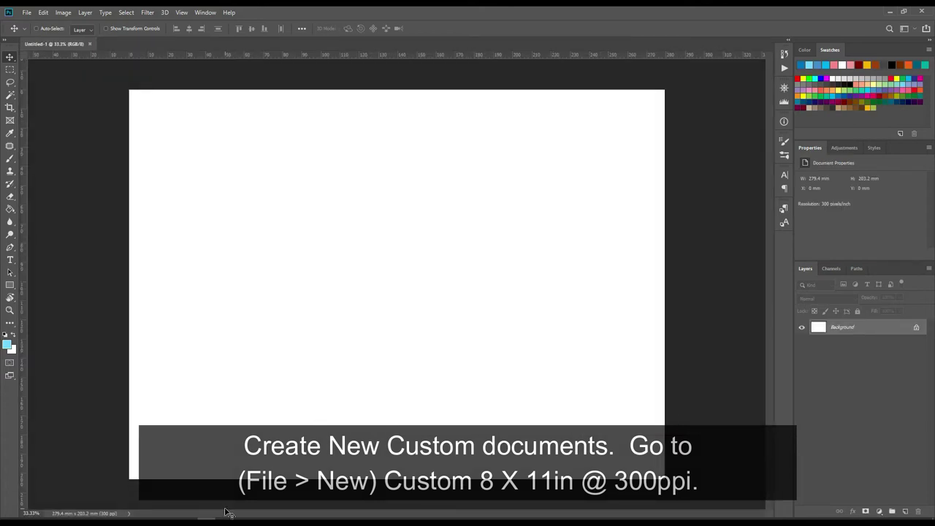
Draw a bottom-left placeholder frame sized 82 × 45 mm
click(11, 119)
drag(159, 360, 309, 456)
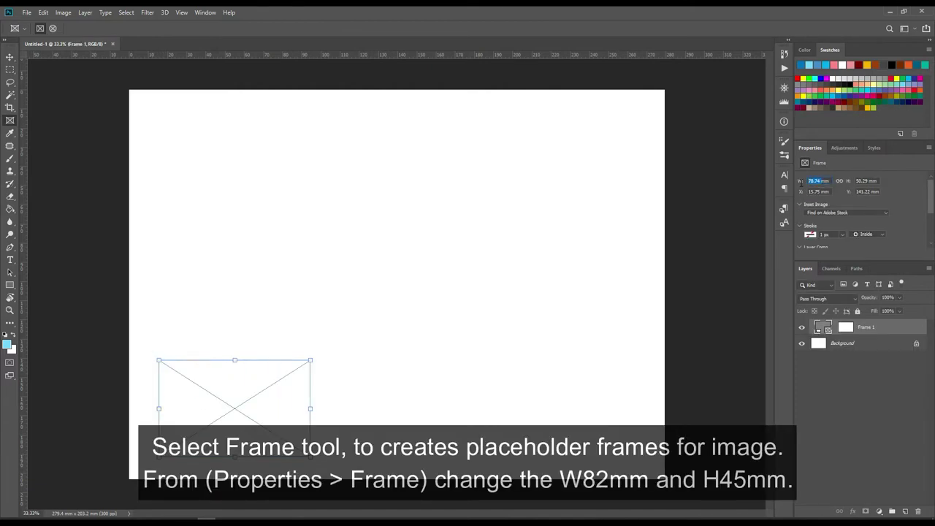
key(Tab)
text(45mm)
key(Return)
Duplicate the frame into a row of three and centre the row on the page
key(v)
drag(254, 390, 578, 388)
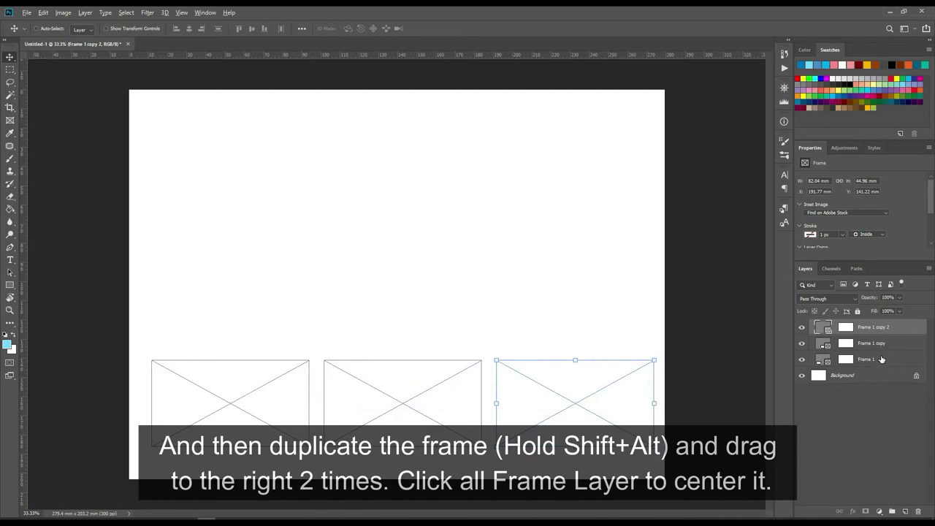
shift+click(882, 359)
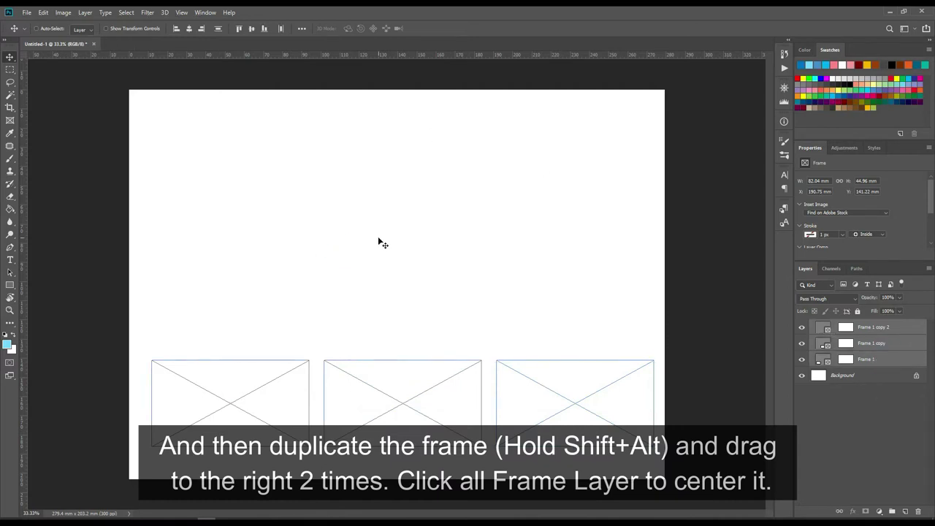
key(ctrl+t)
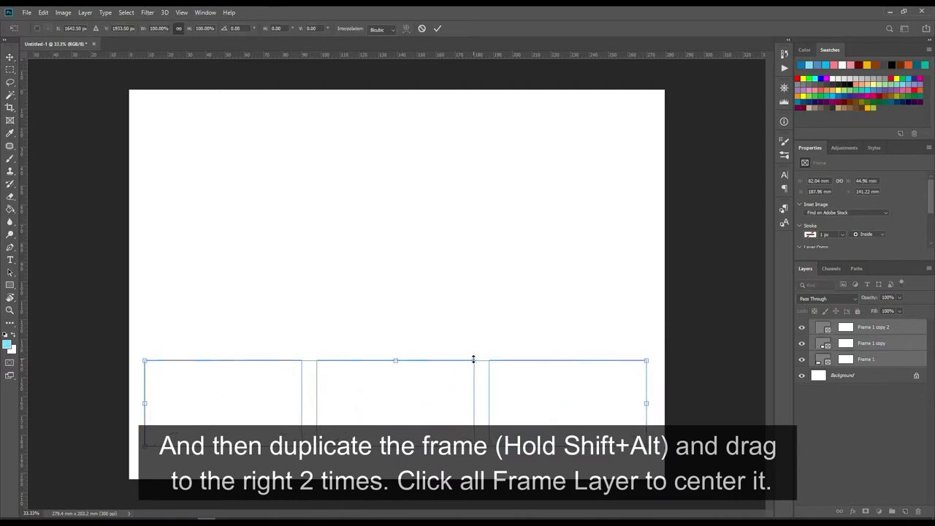
click(437, 28)
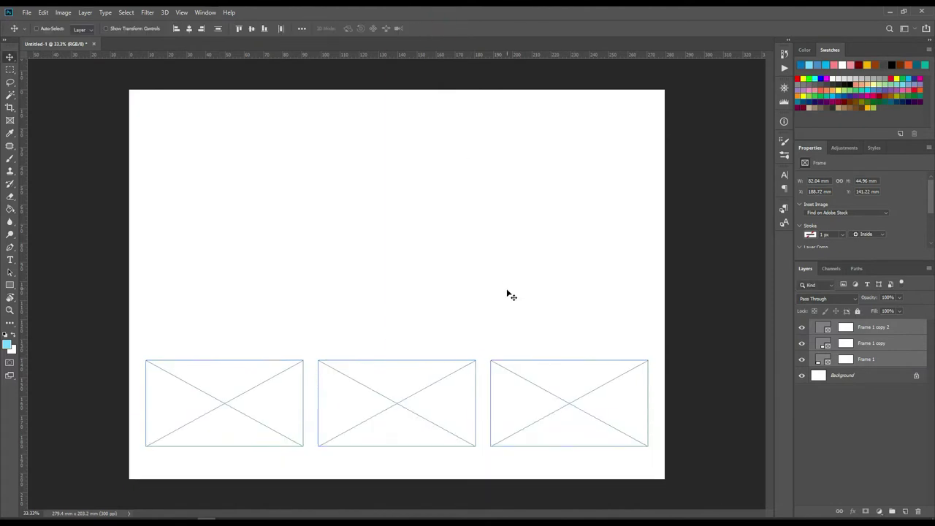
click(889, 375)
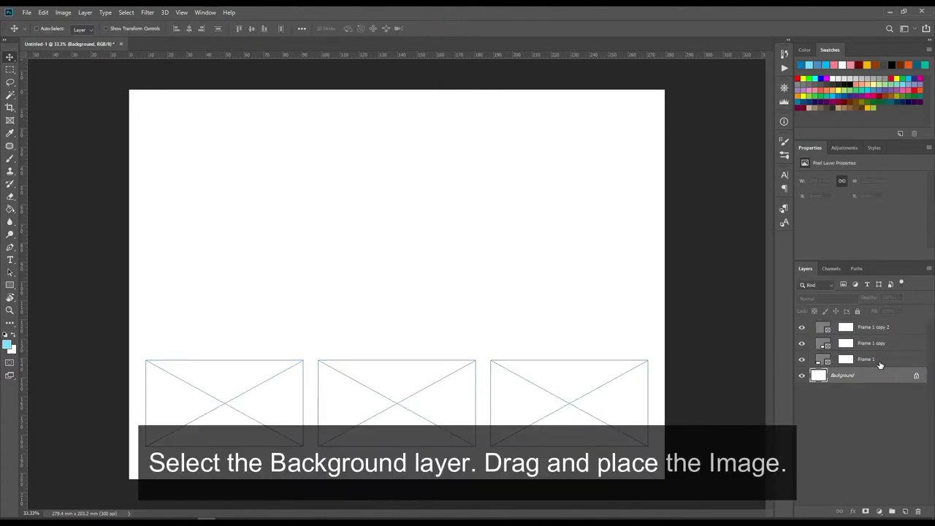
Drag the baby-in-blue-blanket photo onto the canvas and move it to the page top
click(88, 482)
drag(307, 99, 570, 99)
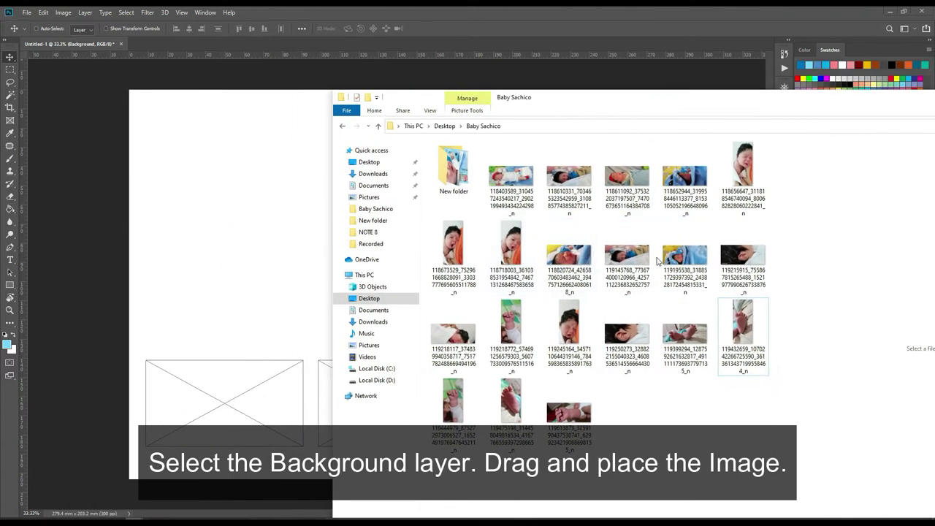
click(685, 263)
drag(687, 269, 273, 129)
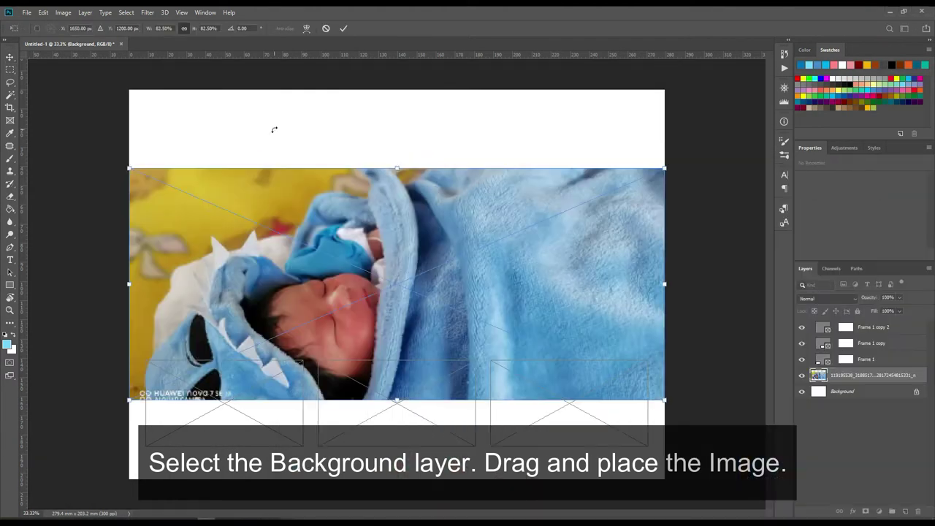
drag(363, 233, 363, 154)
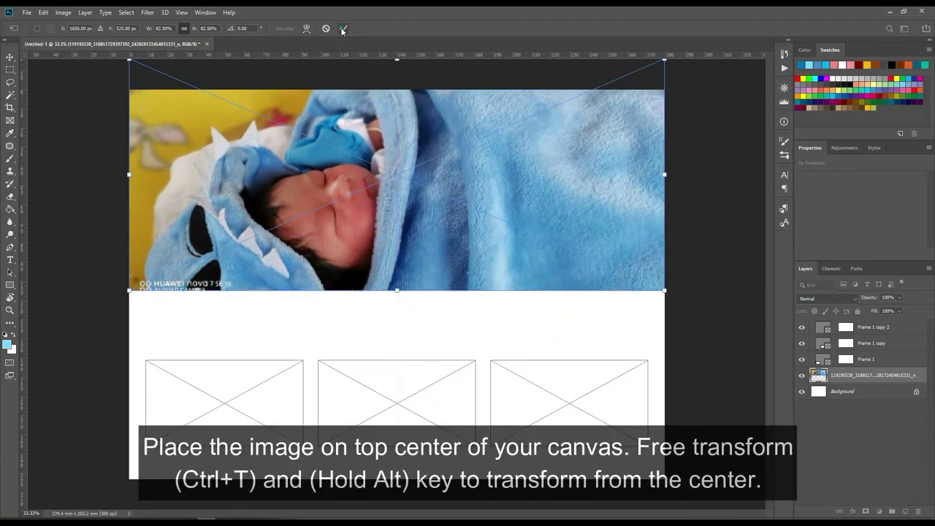
key(Return)
Scale the blanket photo up from its centre to fill the area above the frames
key(ctrl+t)
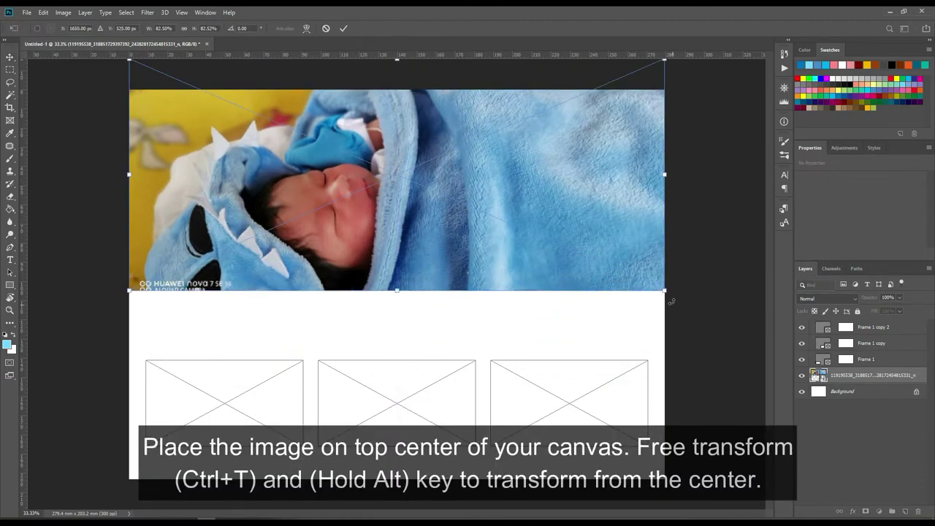
drag(666, 290, 804, 343)
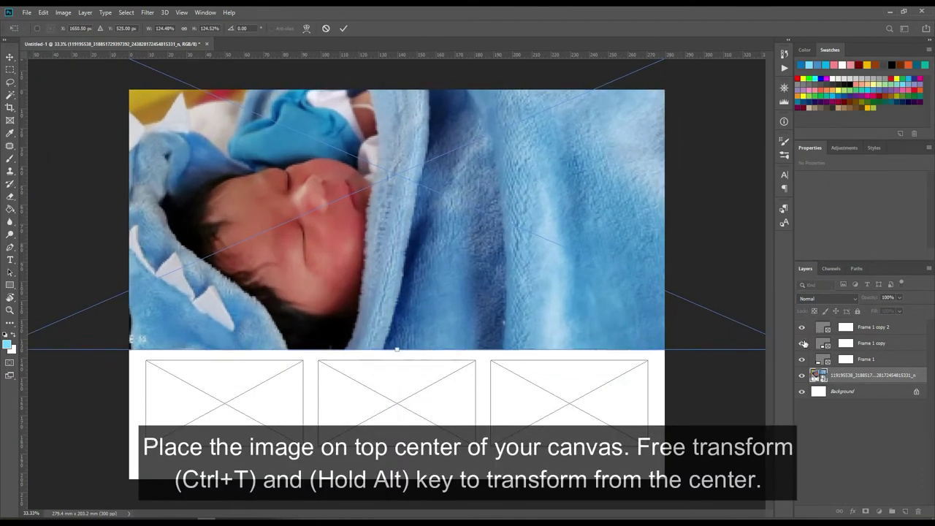
key(Return)
key(Return)
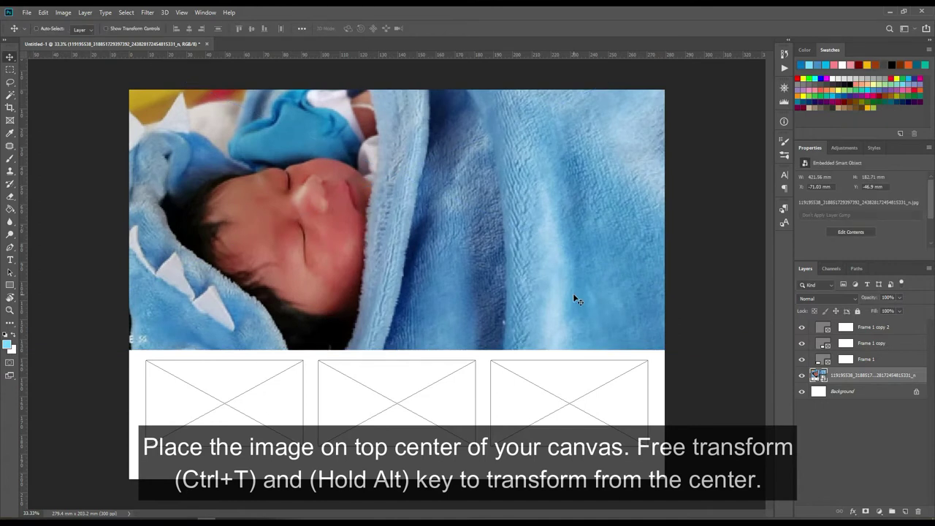
click(866, 359)
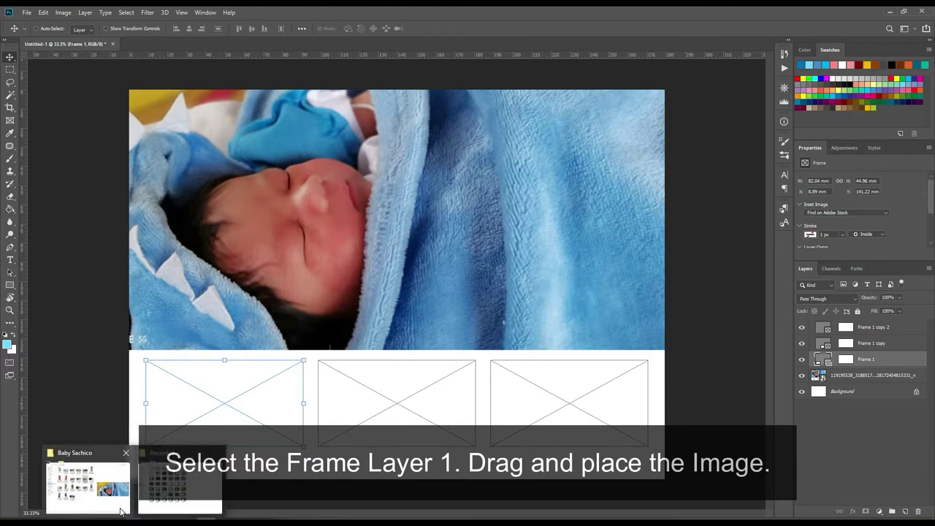
Drop the baby-feet photo from the folder into the first frame
click(95, 482)
drag(682, 176, 704, 111)
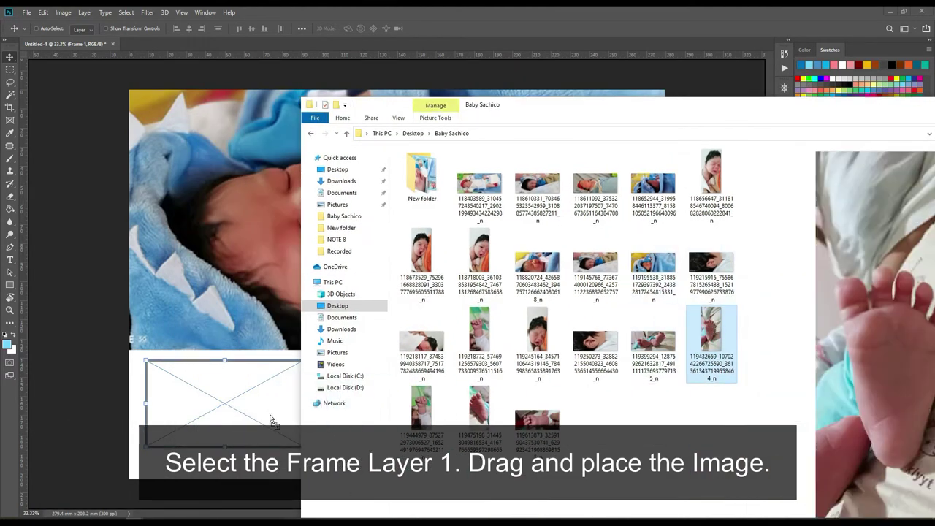
drag(711, 336, 228, 393)
Rotate the feet photo 90° clockwise and resize it to fit the first frame
click(44, 13)
click(88, 226)
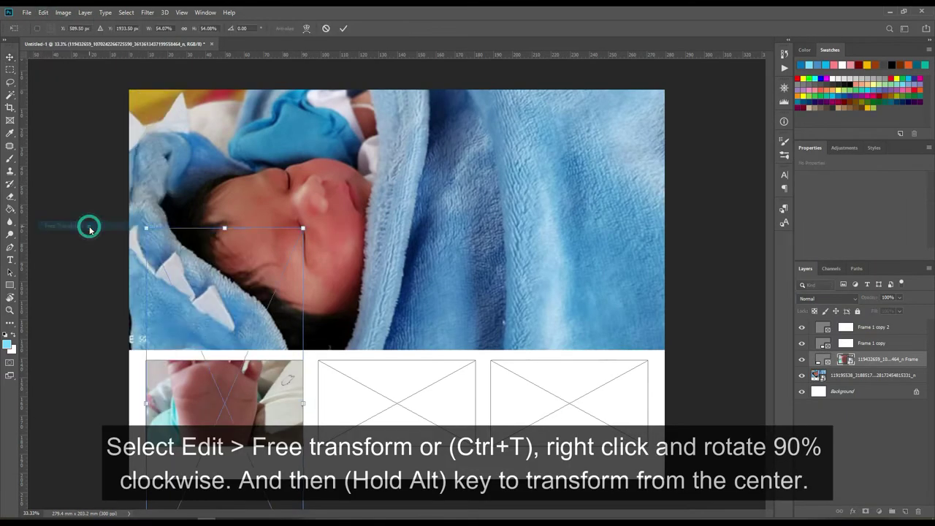
right_click(282, 357)
click(332, 455)
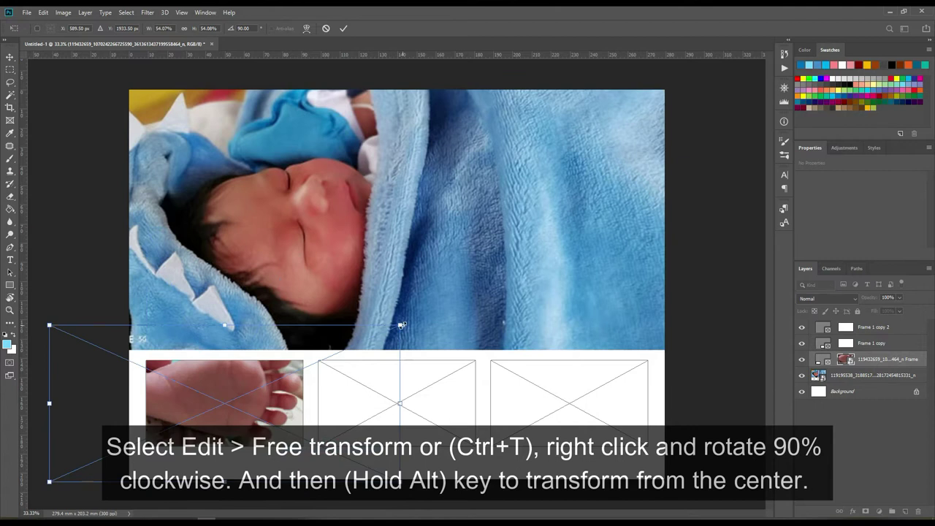
drag(401, 325, 358, 350)
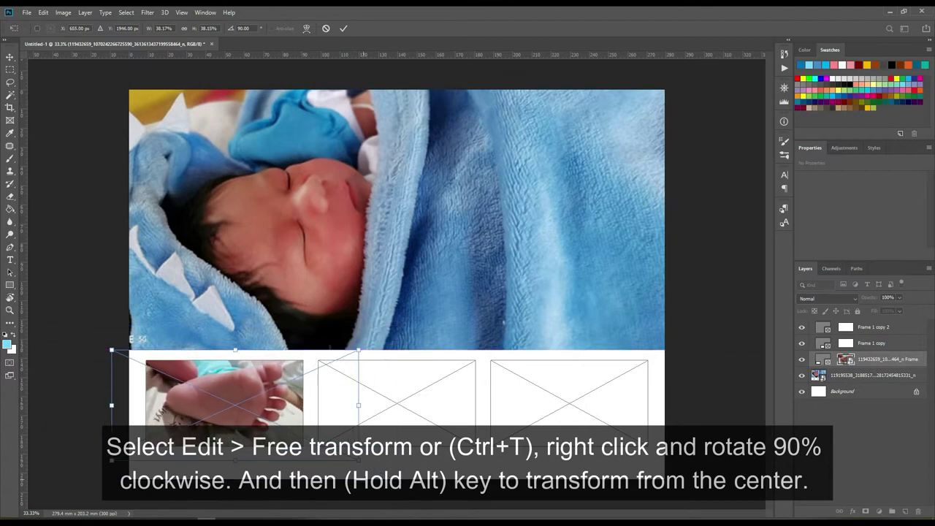
drag(358, 465, 364, 468)
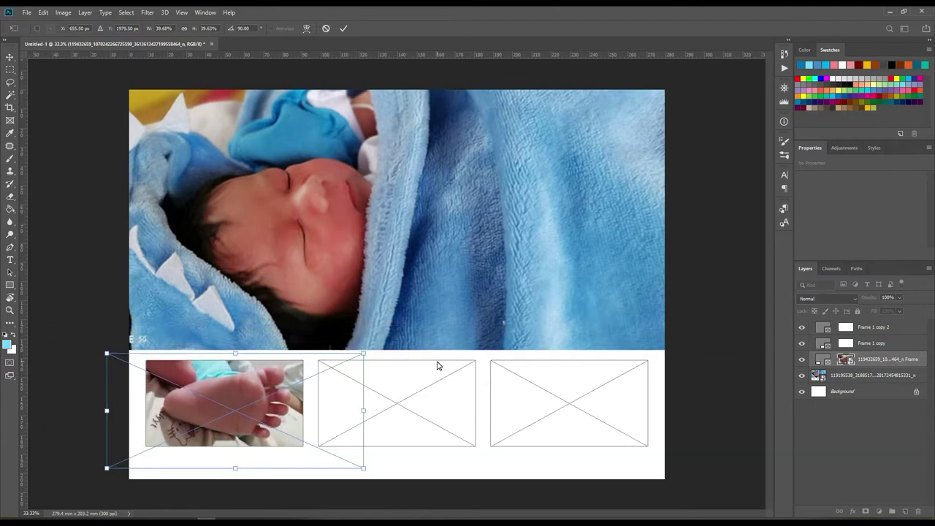
key(Return)
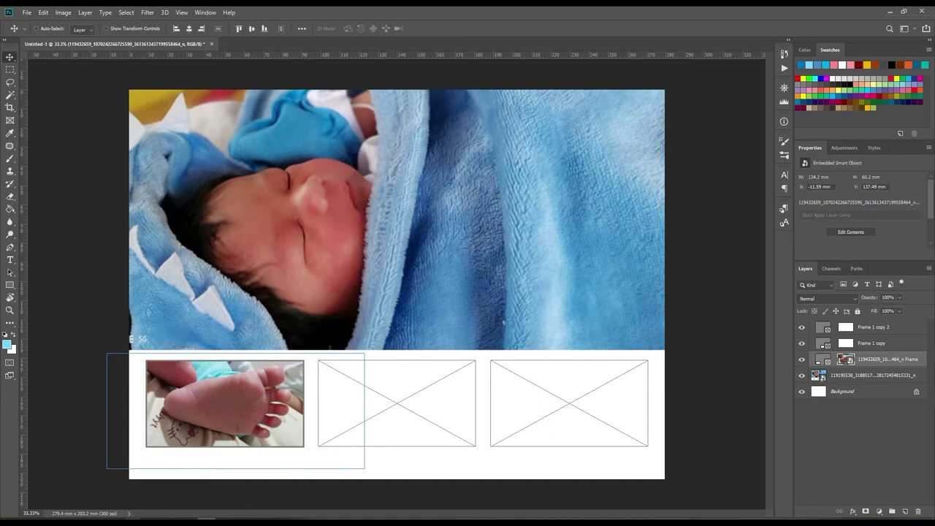
click(103, 493)
click(538, 339)
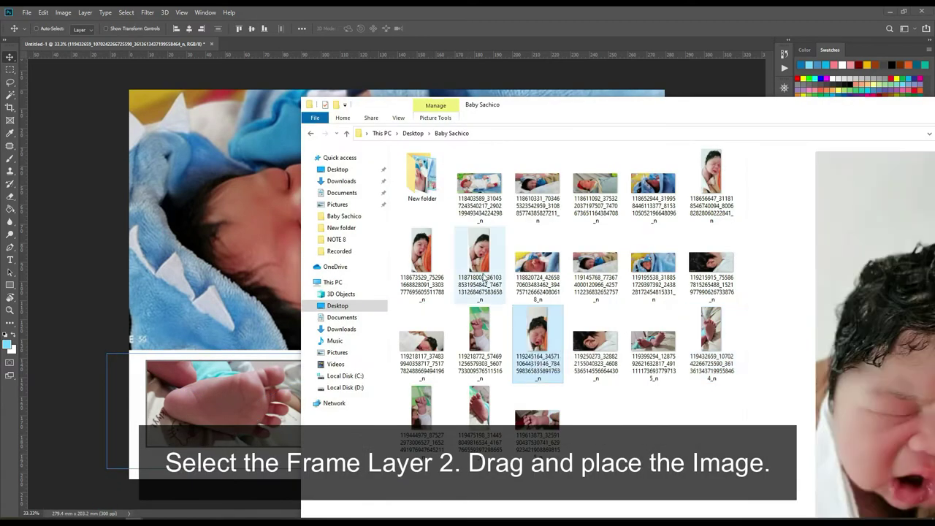
Compare candidate photos and drop the yawning-baby photo into the middle frame
click(480, 267)
drag(699, 104, 595, 106)
click(321, 256)
click(377, 252)
drag(485, 121, 615, 161)
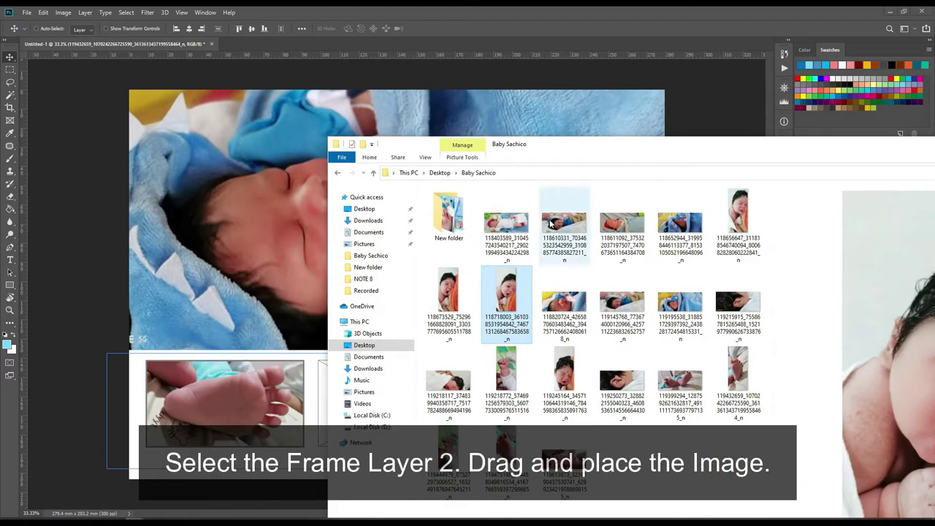
drag(548, 151, 430, 134)
click(331, 276)
click(389, 281)
click(331, 276)
click(389, 281)
click(331, 276)
drag(511, 128, 763, 143)
drag(583, 291, 430, 392)
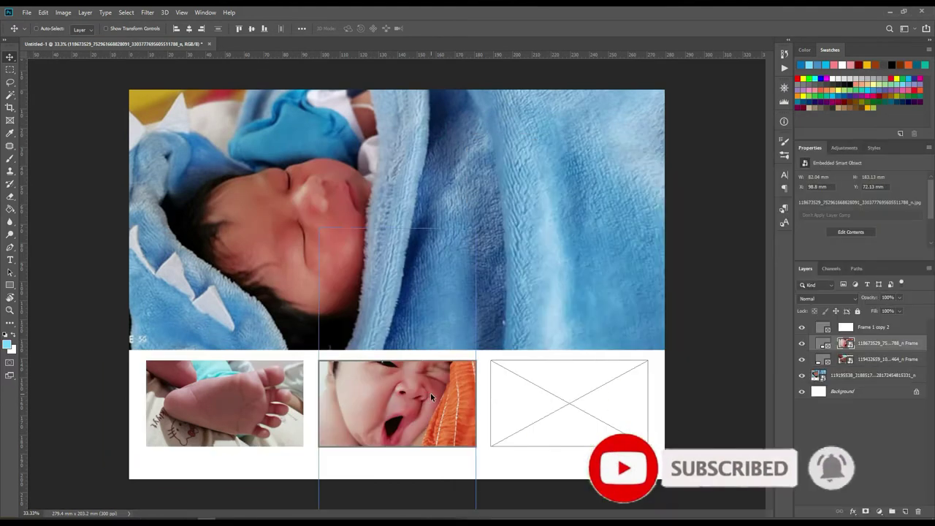
Enlarge the yawning-baby photo and nudge it so the face sits inside the frame
click(61, 14)
click(62, 228)
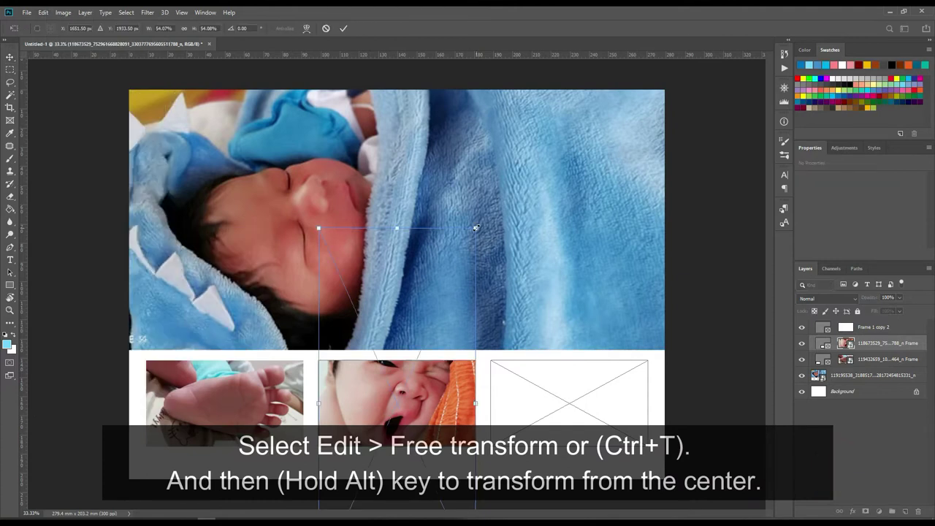
drag(477, 228, 505, 205)
mouse_move(450, 402)
mouse_down()
mouse_move(451, 385)
mouse_move(442, 386)
mouse_up()
key(Return)
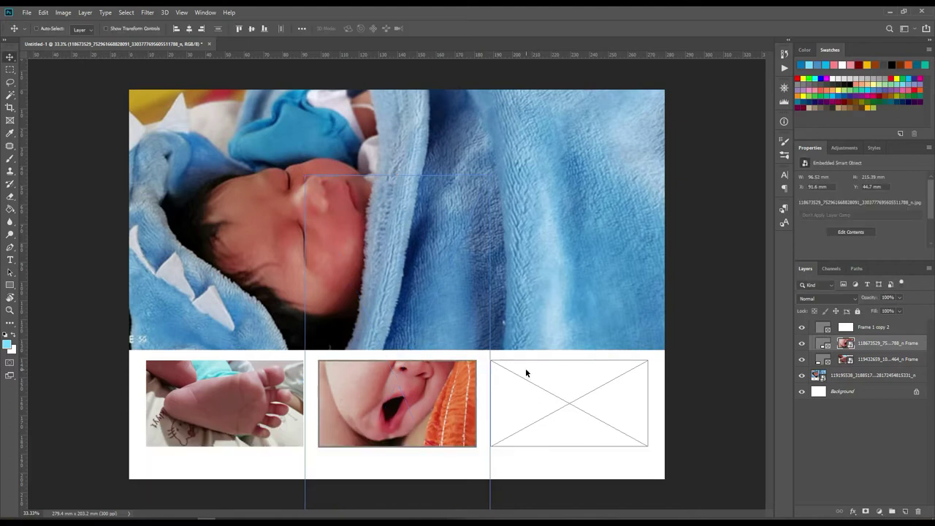
key(shift+Right)
key(shift+Right)
key(shift+Right)
key(shift+Right)
key(shift+Right)
key(shift+Right)
key(shift+Down)
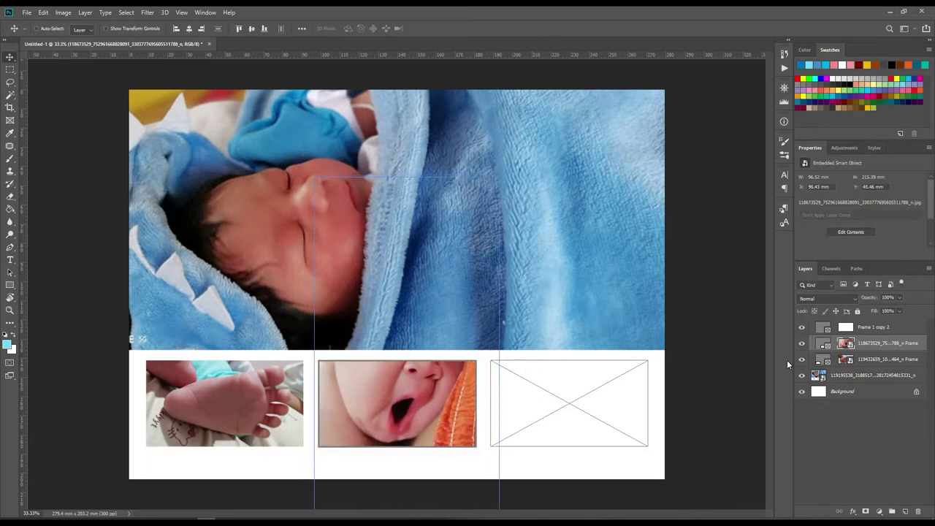
click(848, 328)
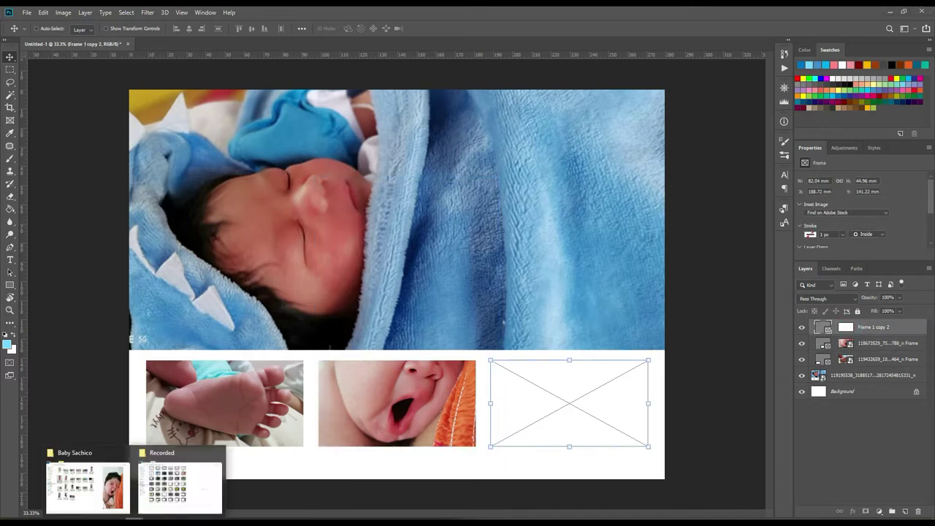
Drop the baby's fist photo from the folder into the third frame
click(84, 483)
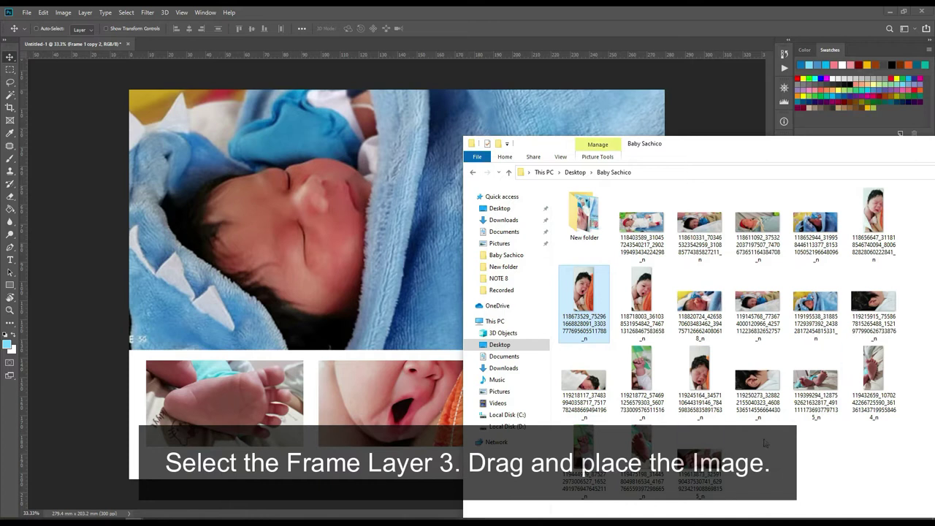
click(763, 344)
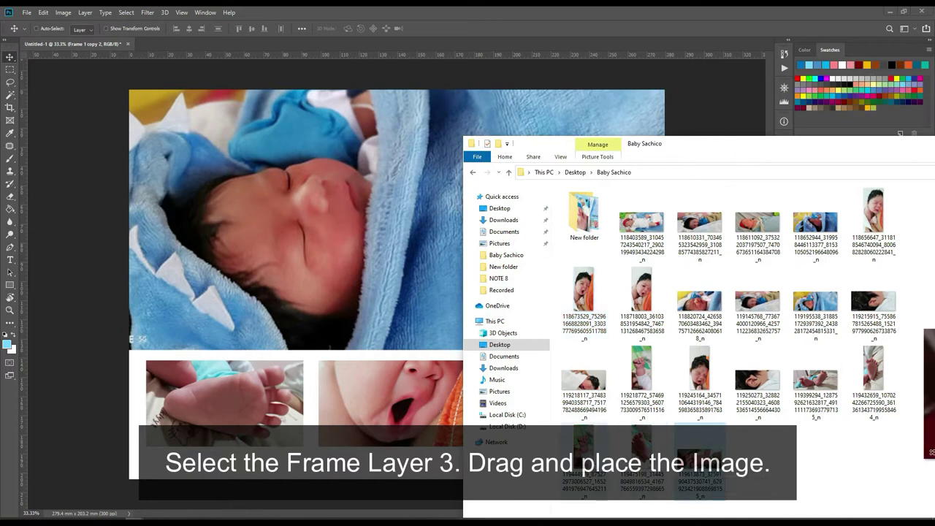
drag(661, 144, 818, 144)
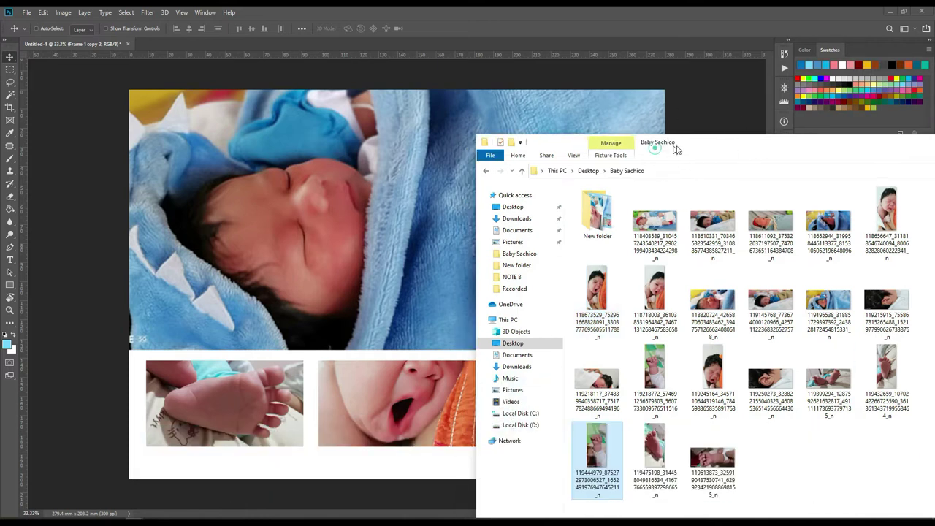
drag(741, 453, 624, 412)
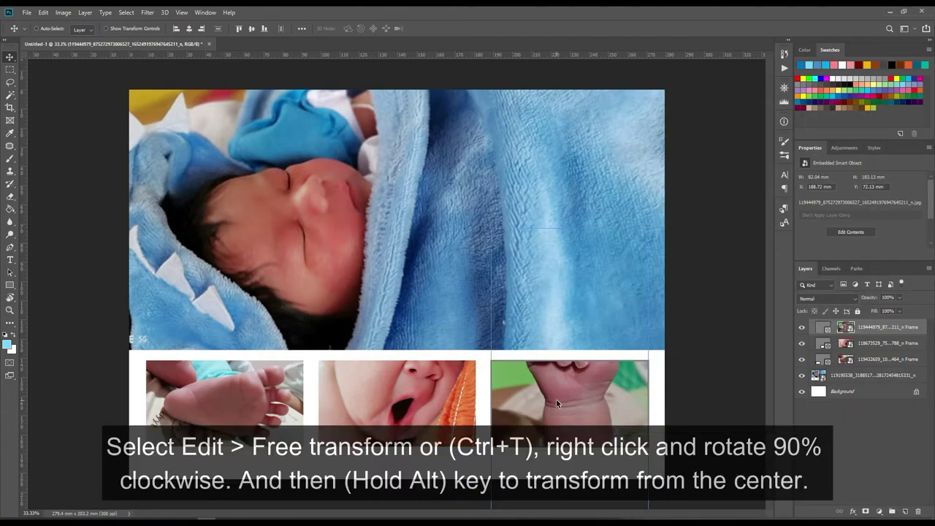
Rotate the fist photo 90° clockwise and enlarge it to cover the frame
click(63, 12)
mouse_move(43, 12)
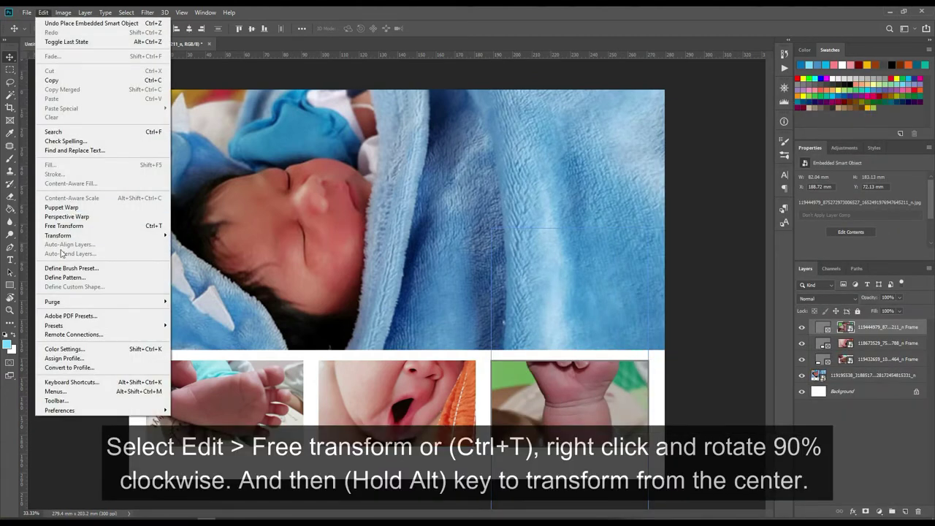
click(64, 226)
right_click(581, 403)
click(578, 361)
mouse_move(658, 343)
mouse_down()
mouse_move(744, 326)
mouse_move(693, 341)
mouse_up()
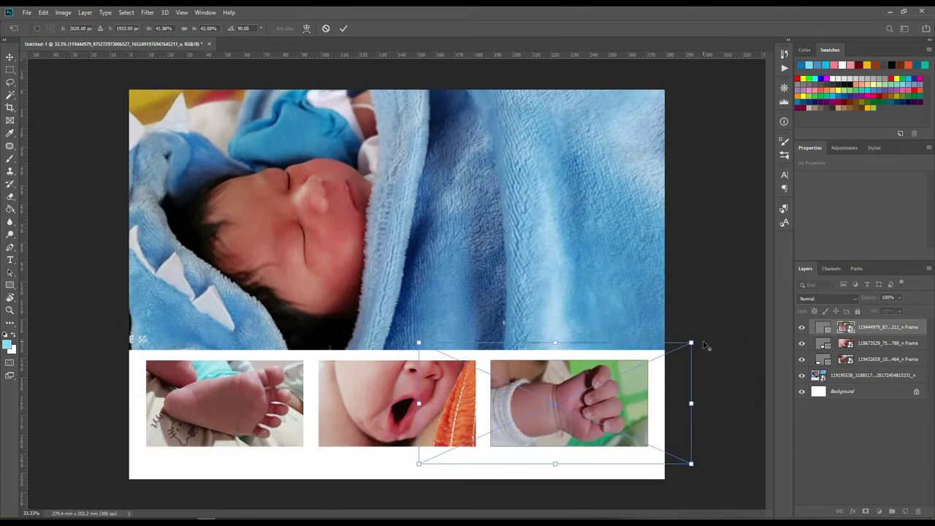
key(Return)
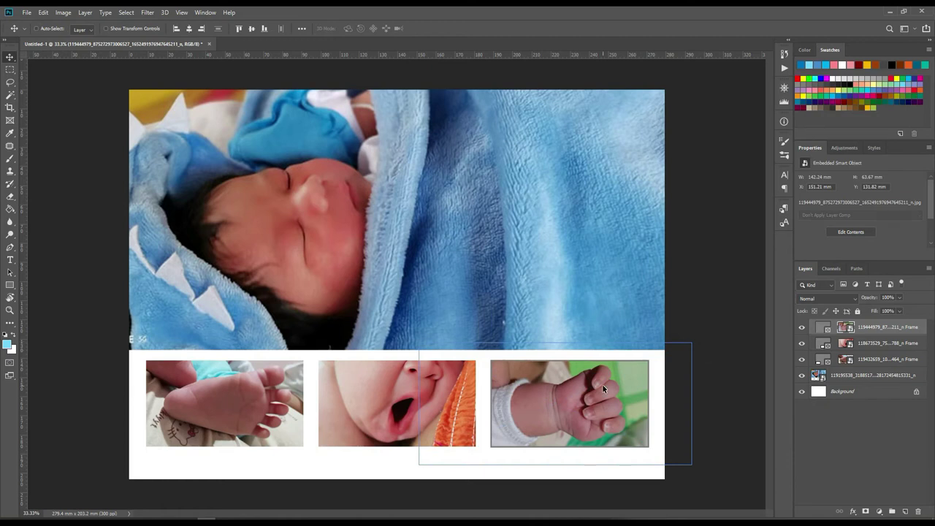
Draw a rectangle across the lower page above the large photo layer
click(873, 375)
click(10, 285)
drag(122, 290, 673, 498)
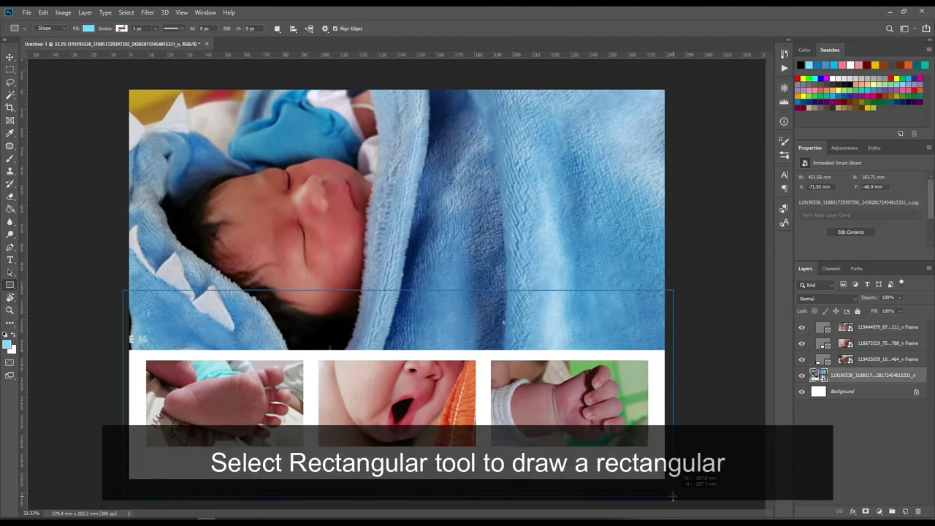
Group the rectangle, photo and frame layers together into Group 1
click(854, 391)
click(862, 375)
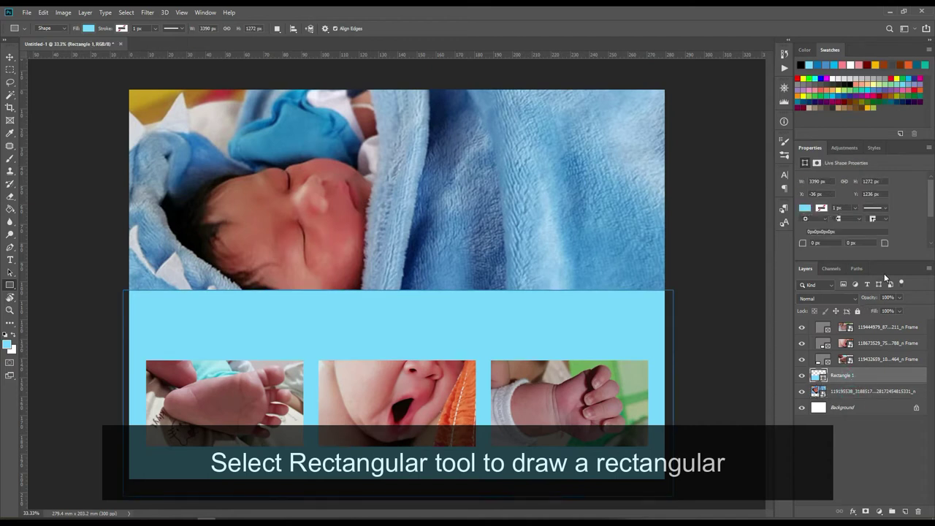
click(863, 392)
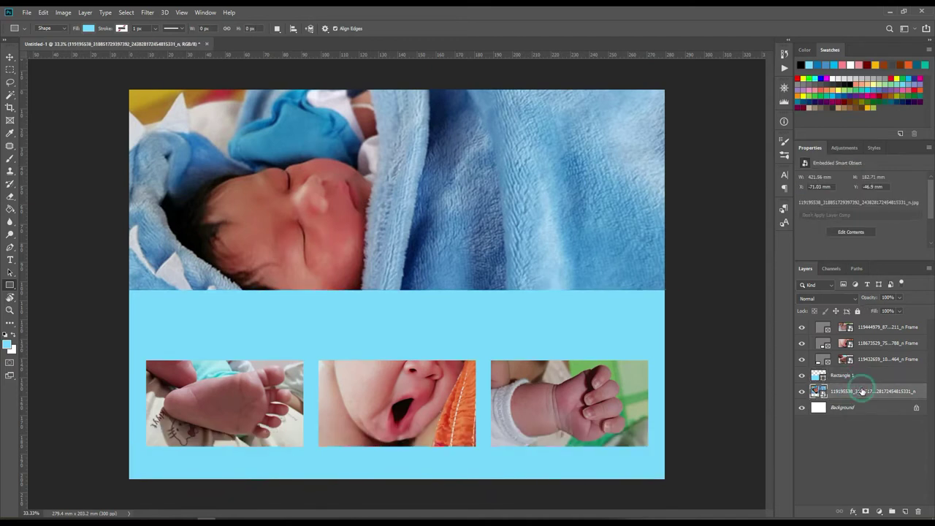
shift+click(868, 328)
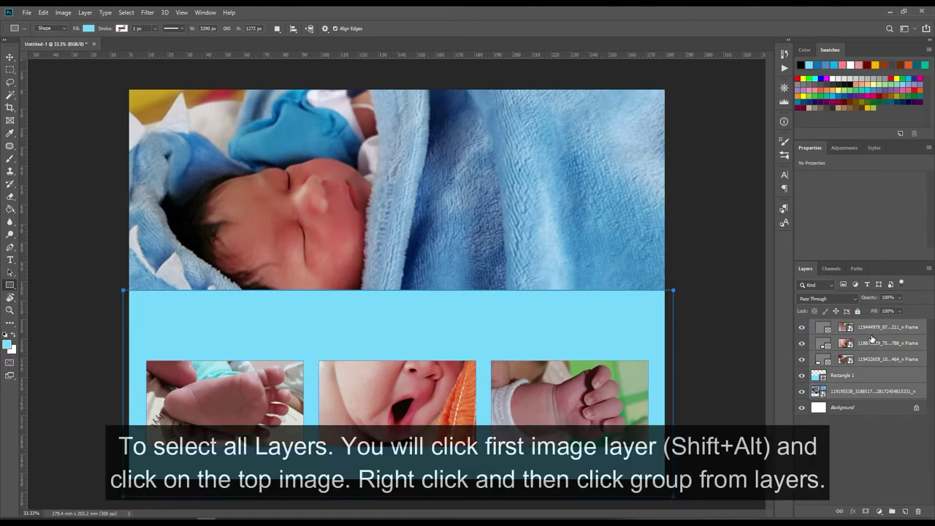
right_click(876, 337)
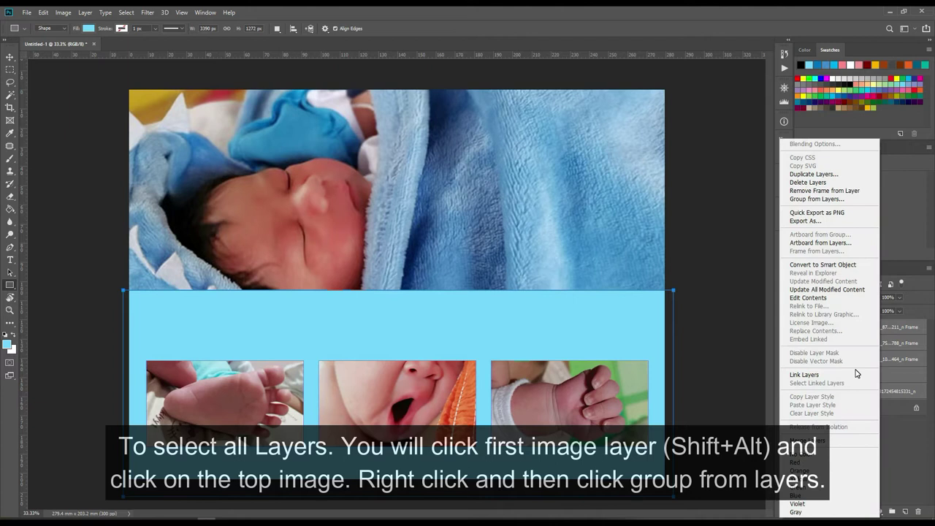
click(817, 199)
click(547, 162)
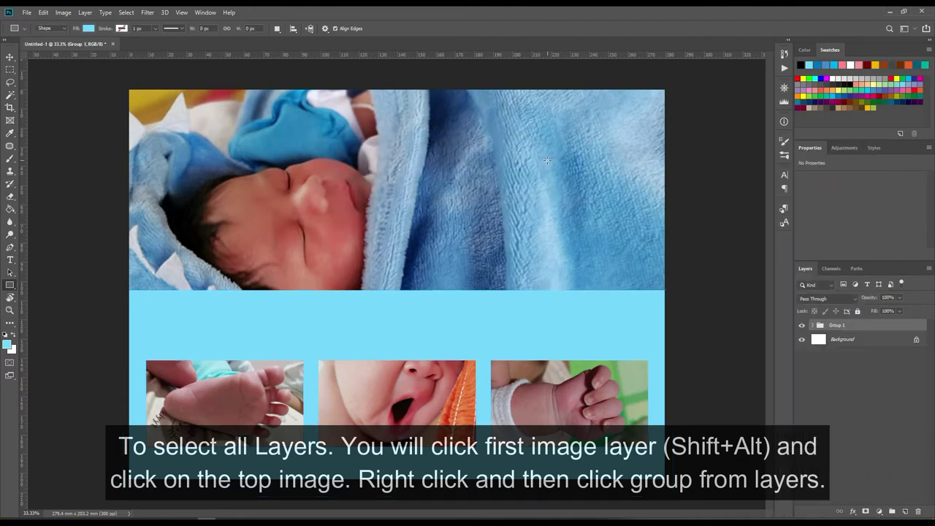
Mask Group 1 with a selection inset from the page edges, leaving a white border
click(9, 69)
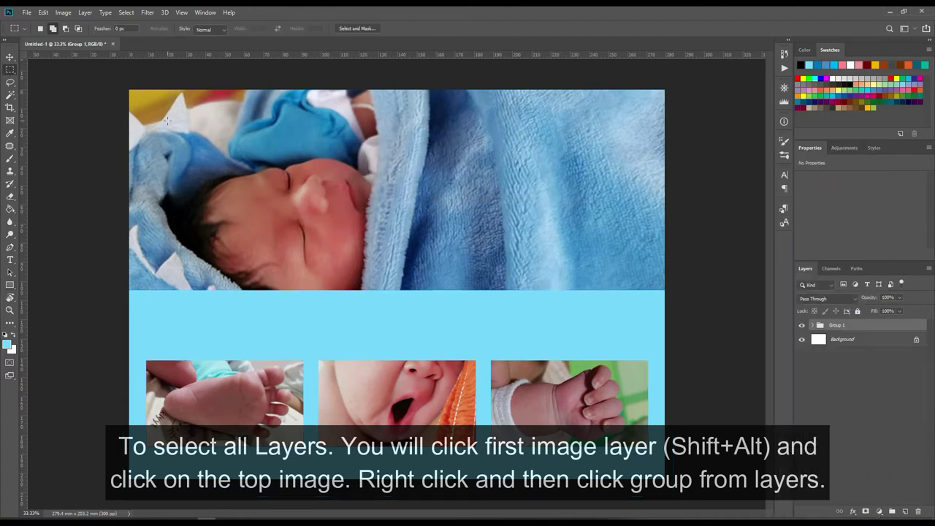
drag(139, 99, 656, 469)
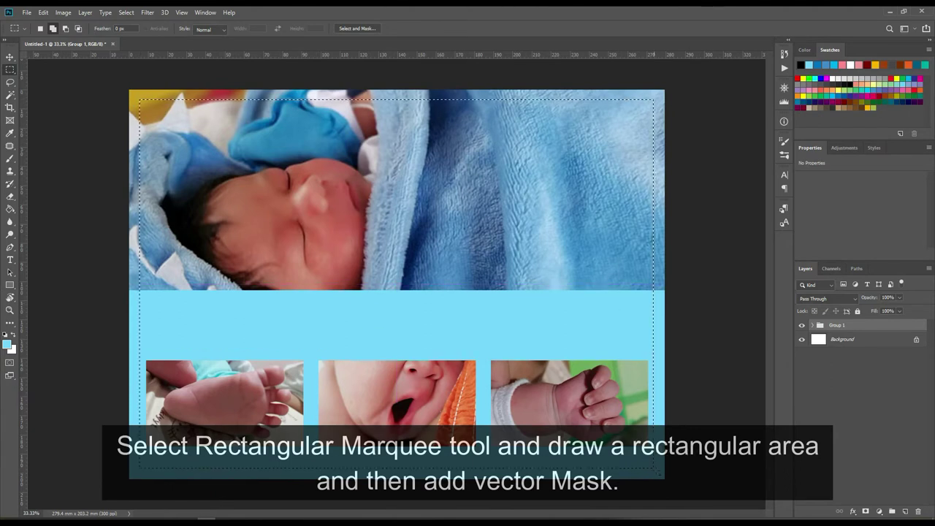
click(867, 511)
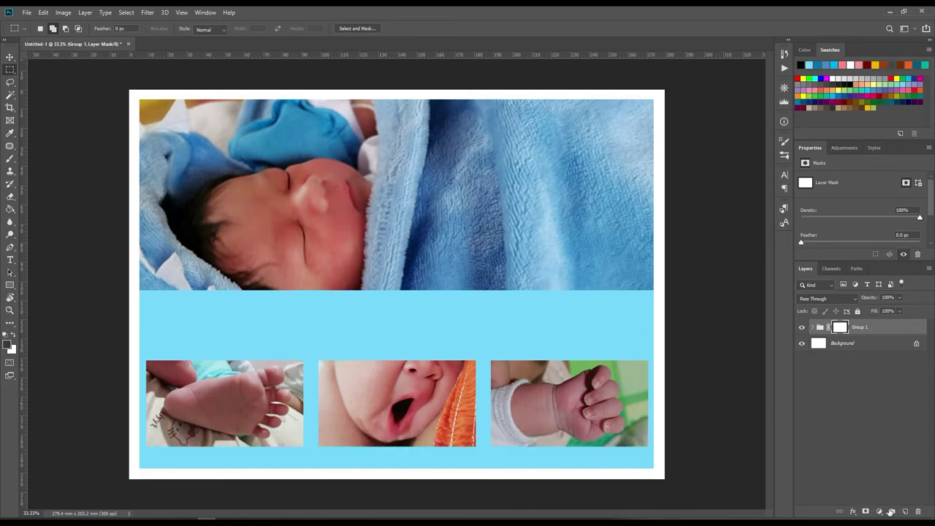
click(10, 57)
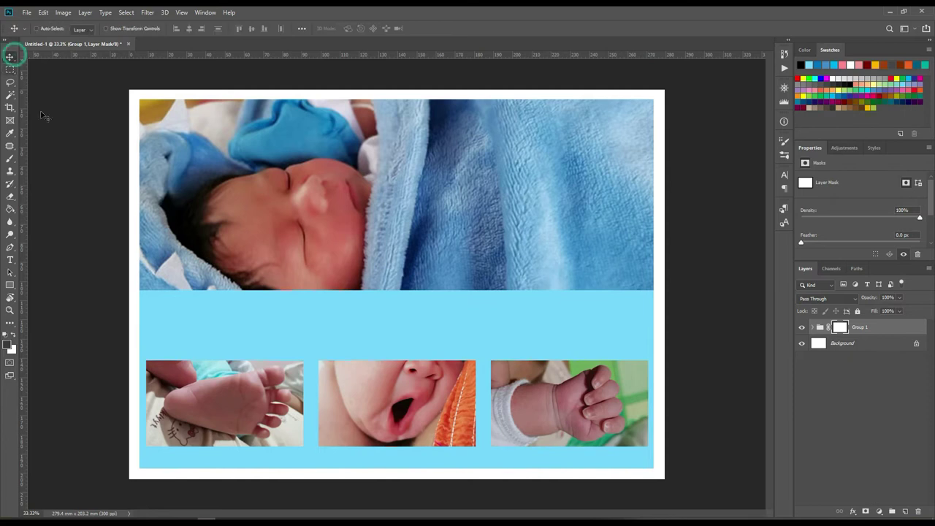
Tilt the sleeping-baby photo slightly and enlarge it, shifting it right
click(811, 326)
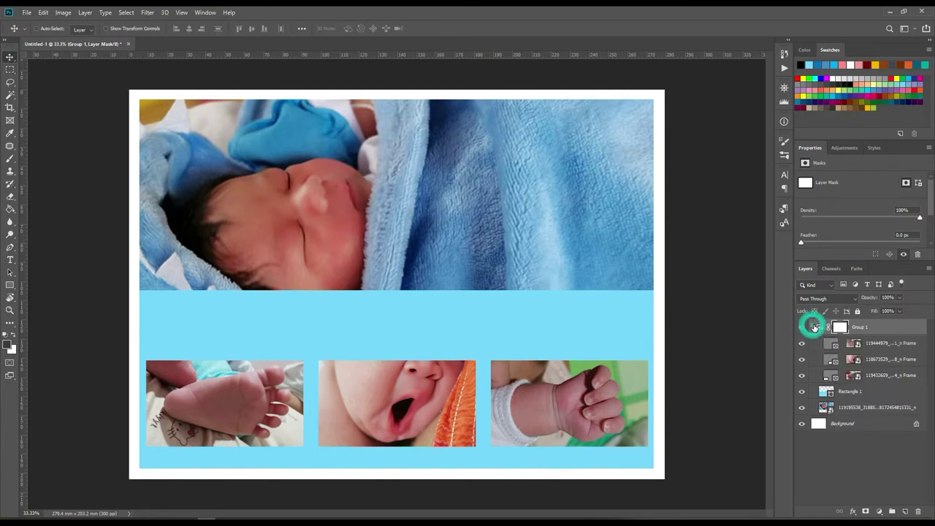
click(873, 407)
click(44, 13)
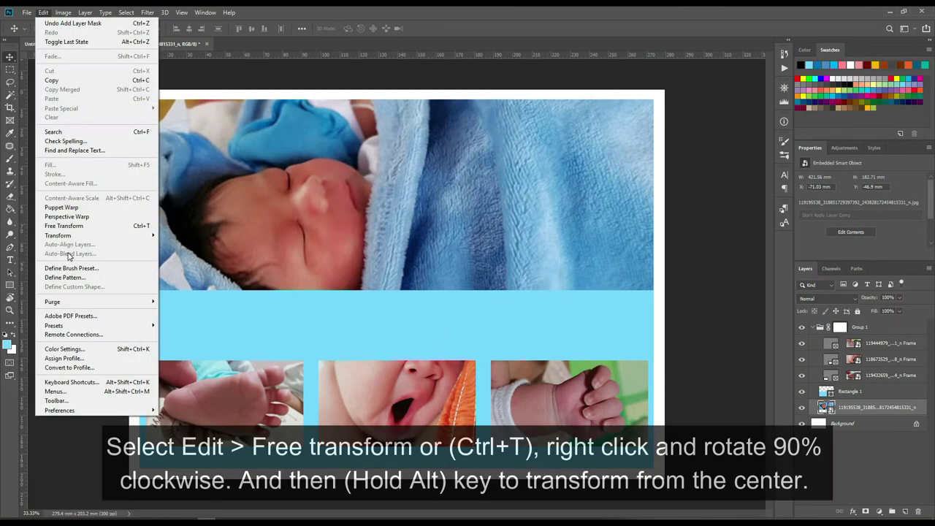
click(67, 227)
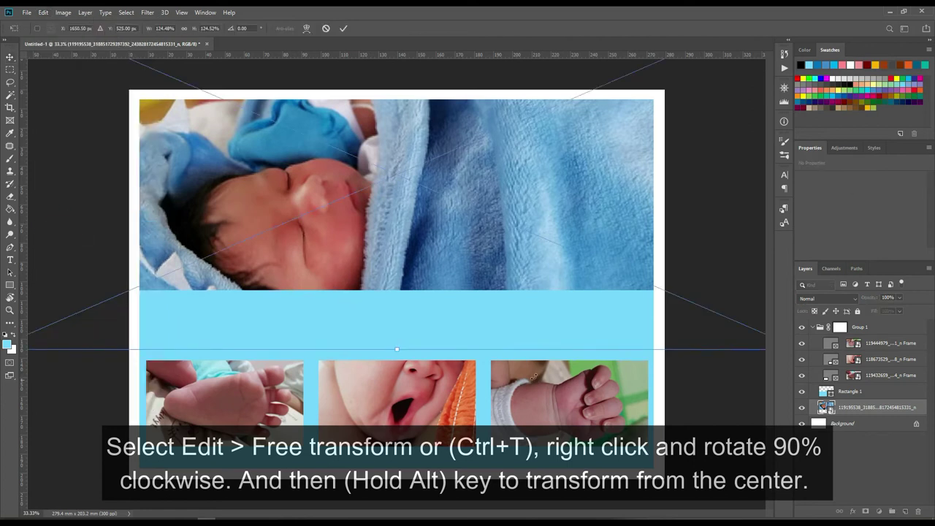
scroll(385, 331, down, 1)
mouse_move(732, 347)
mouse_down()
mouse_move(722, 360)
mouse_move(733, 367)
mouse_up()
mouse_move(377, 277)
mouse_down()
mouse_move(412, 274)
mouse_move(409, 258)
mouse_up()
right_click(651, 388)
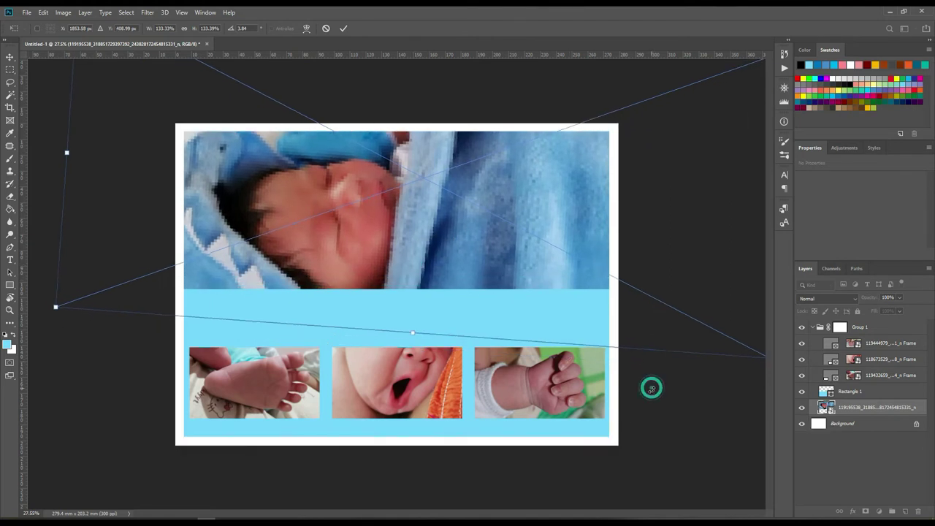
click(344, 28)
Distort the sleeping-baby photo's outline and reposition it slightly
scroll(391, 286, down, 1)
key(ctrl+t)
drag(752, 383, 723, 377)
key(Return)
drag(451, 237, 477, 242)
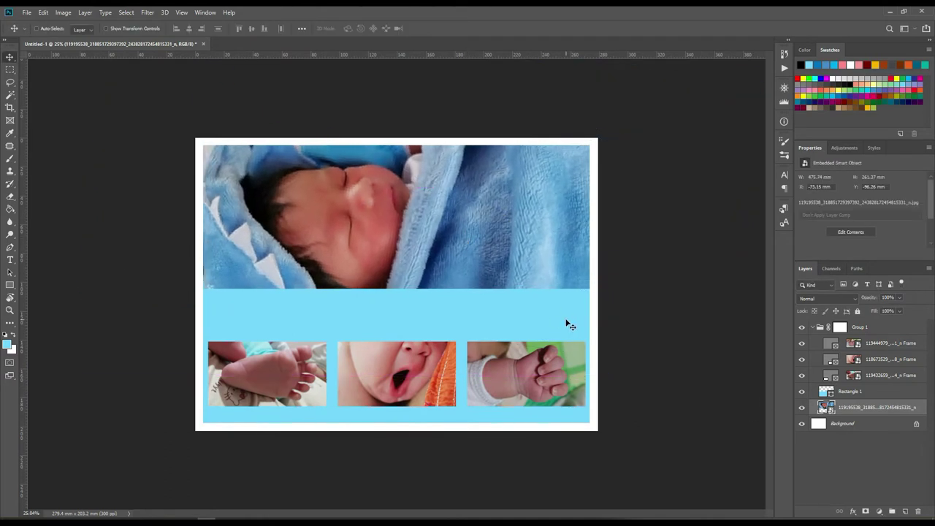
Set the blue Rectangle 1 layer's opacity to 74%
click(850, 391)
click(901, 298)
mouse_move(901, 324)
mouse_down()
mouse_move(883, 320)
mouse_move(889, 312)
mouse_up()
click(664, 296)
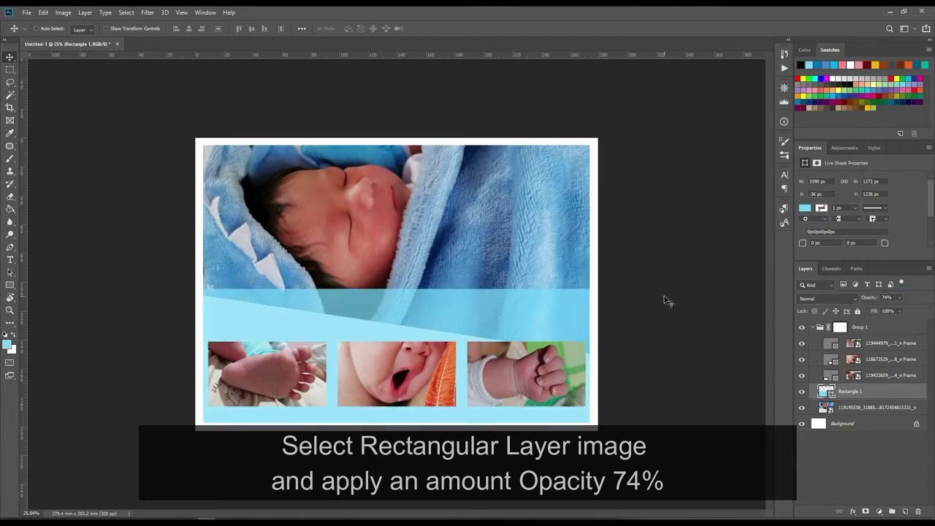
Give the left photo frame a light-blue 10 px stroke
click(10, 259)
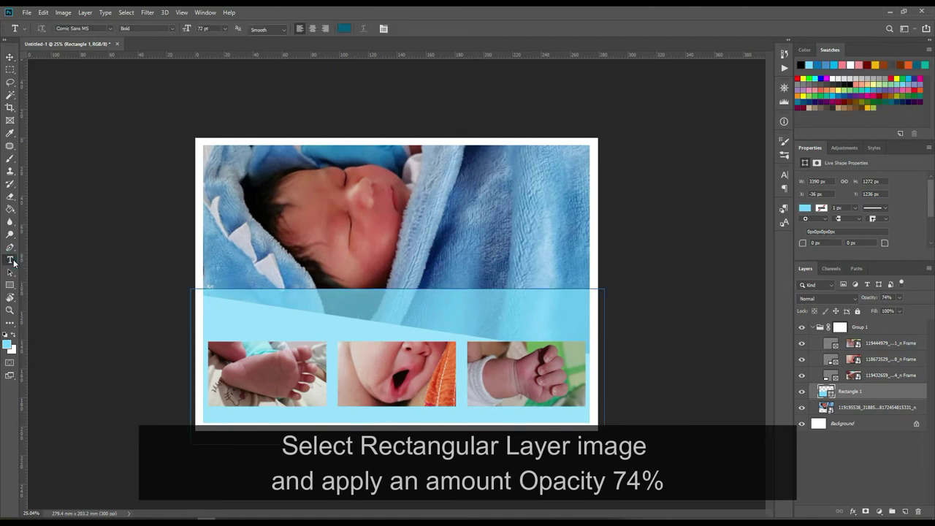
click(9, 59)
click(884, 376)
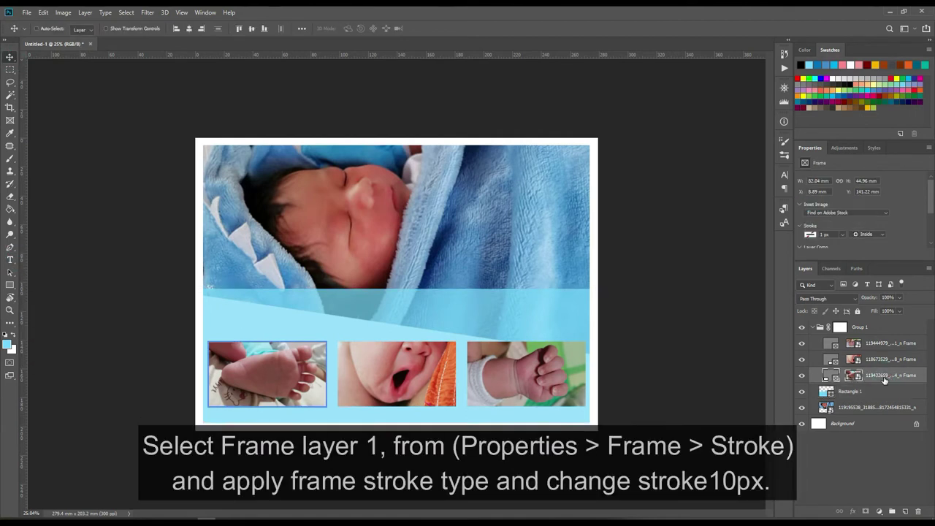
click(811, 237)
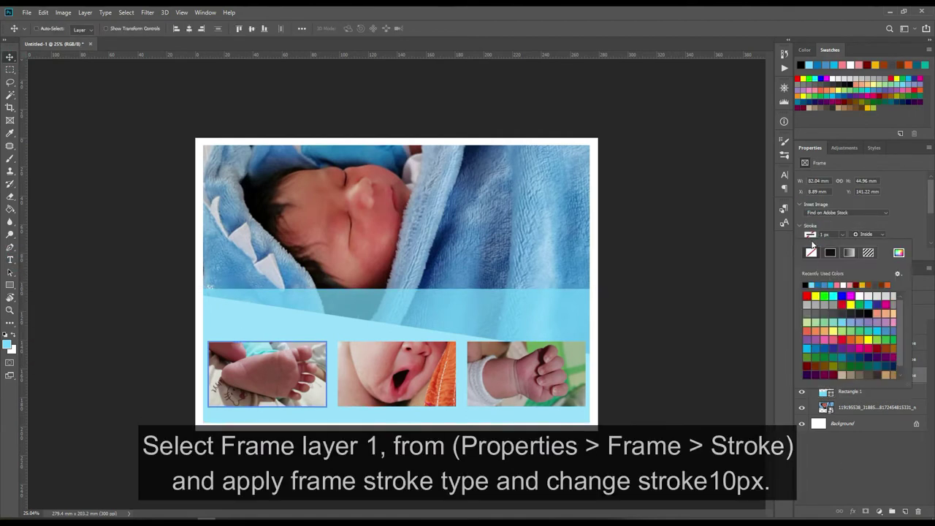
click(824, 284)
text(10)
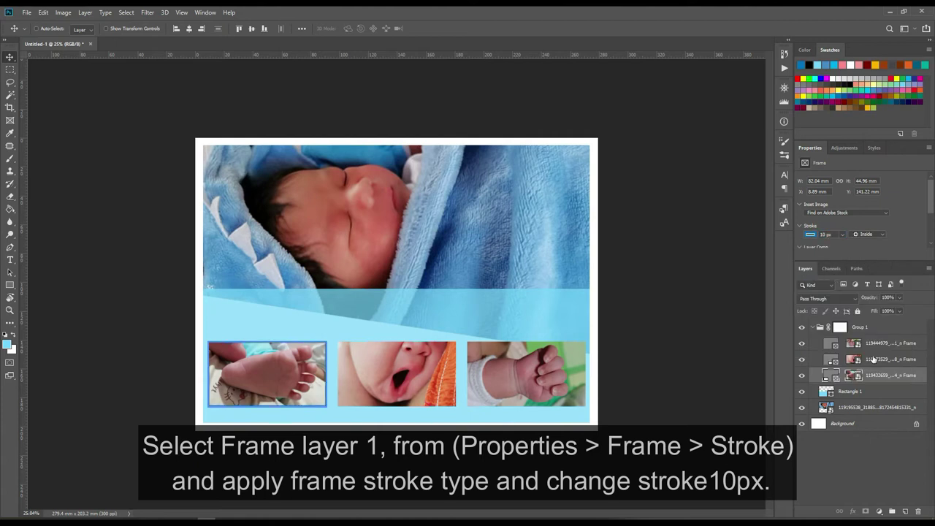
Apply the blue stroke to the middle and right frames at 10 px width
click(874, 358)
click(811, 234)
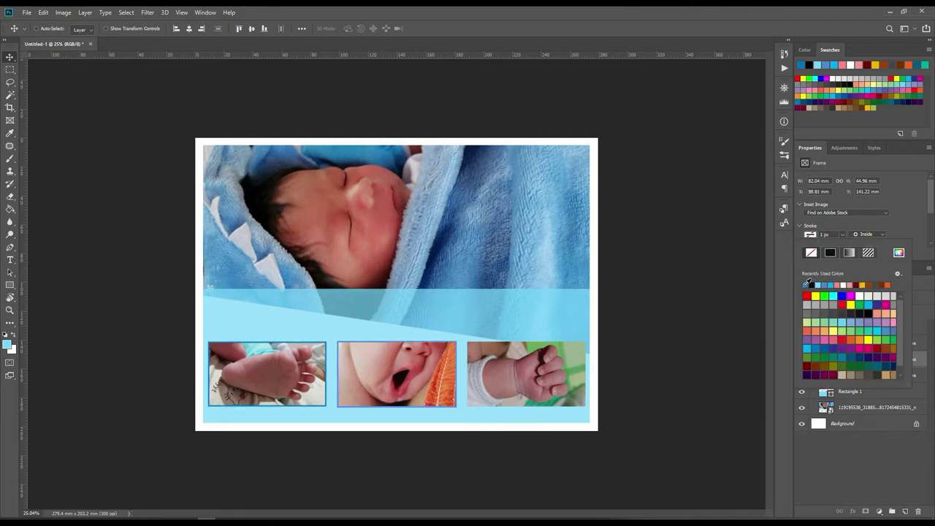
click(813, 231)
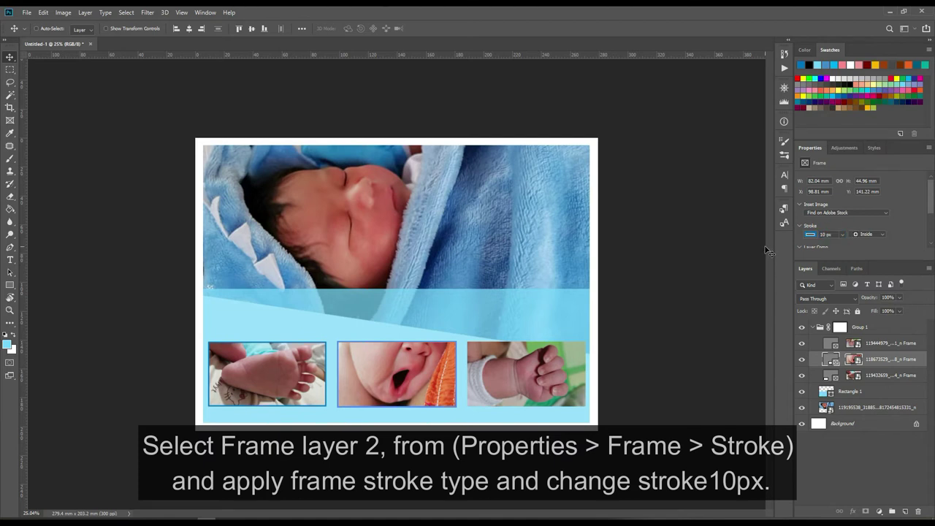
click(882, 345)
click(811, 234)
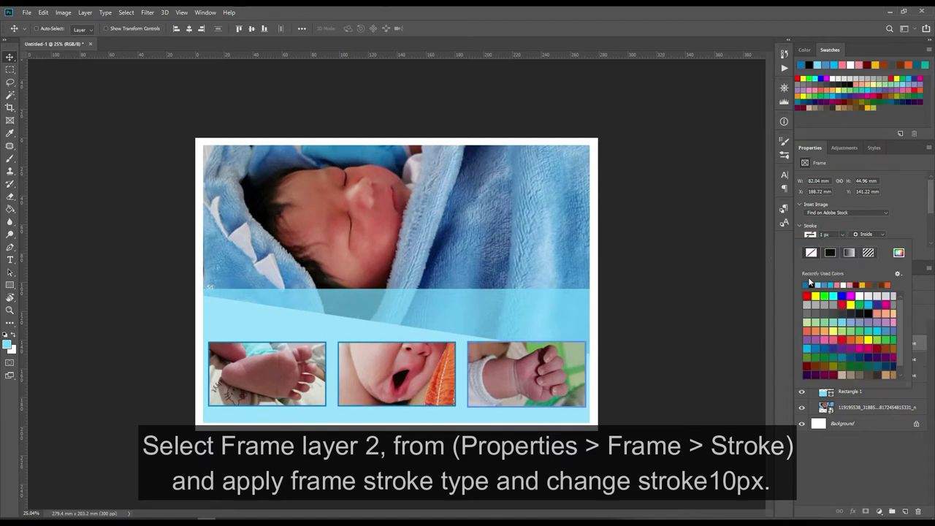
click(798, 247)
text(10)
key(Return)
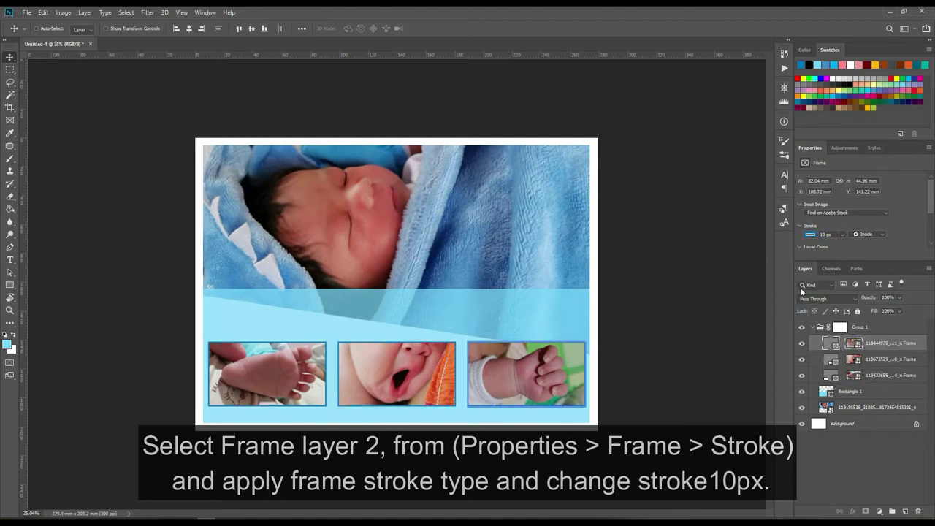
click(866, 358)
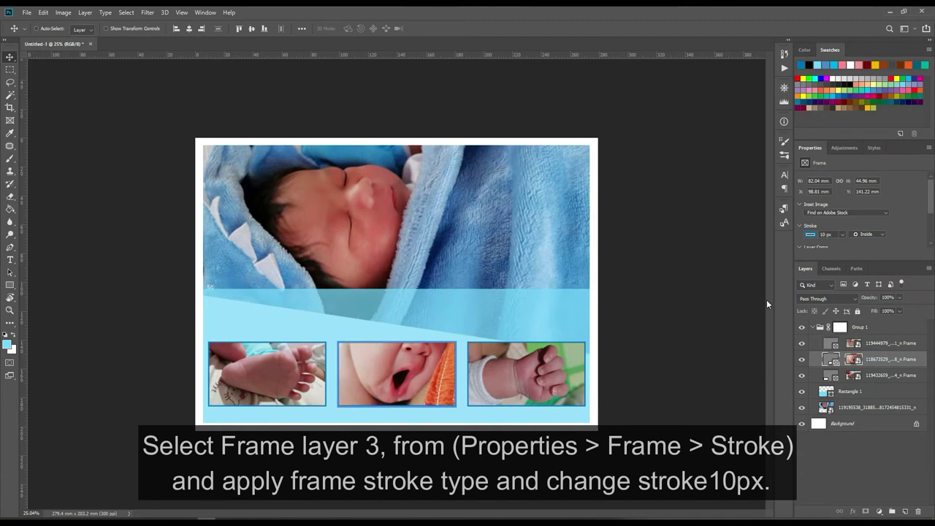
ctrl+click(316, 219)
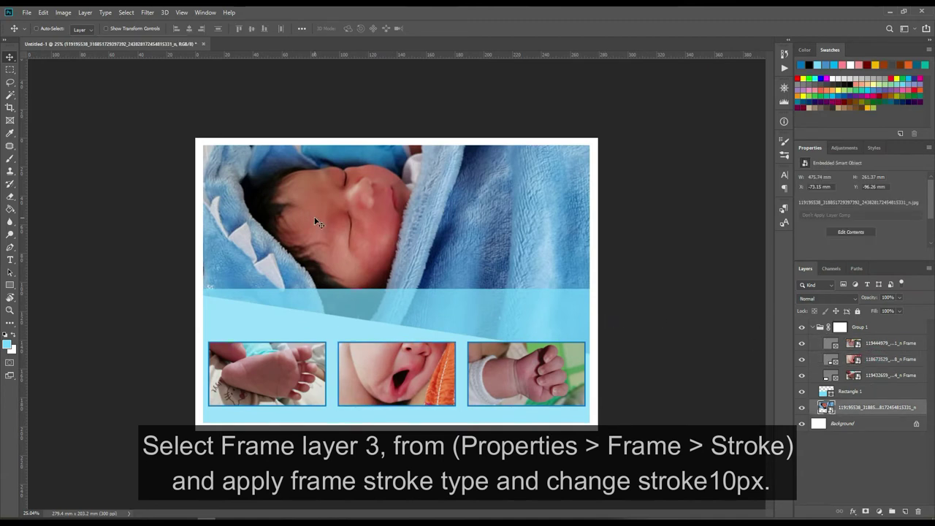
Apply Color Balance to the large baby photo, shifting midtones toward cyan (-42, -6, +4)
click(62, 12)
click(191, 98)
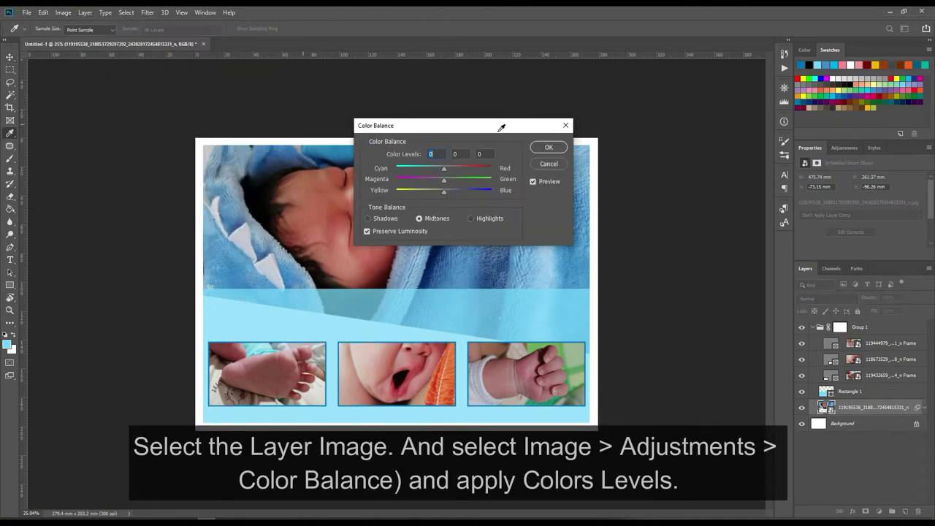
drag(501, 128, 633, 88)
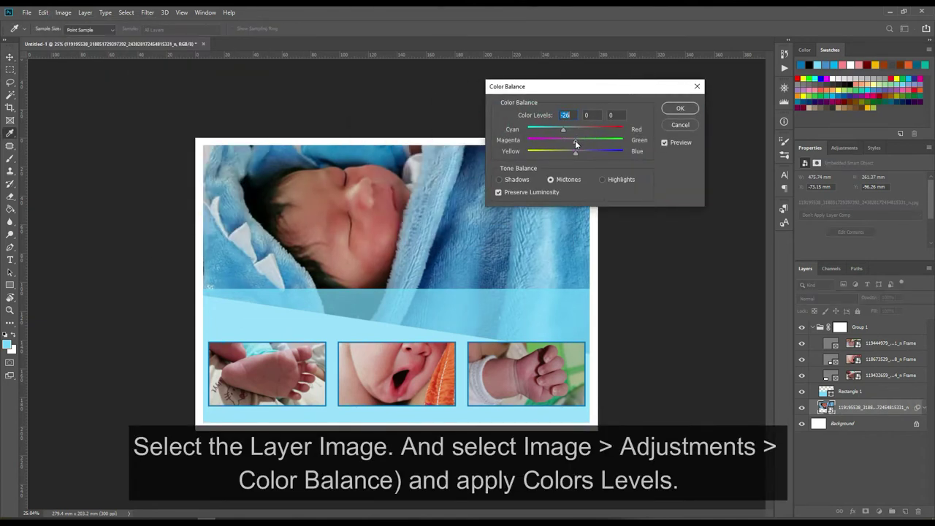
drag(550, 129, 578, 153)
click(680, 109)
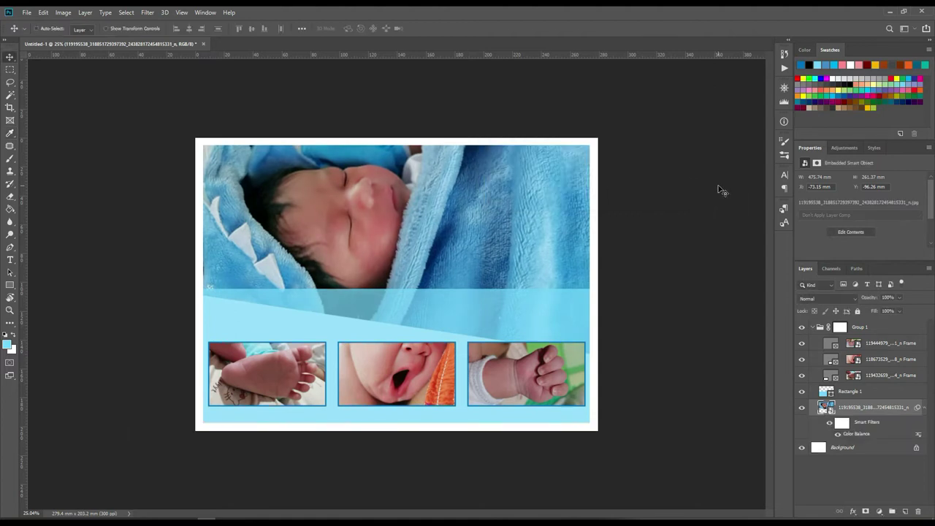
Mask the large photo and brush out its right and top-right edges with a 700 px, 23%-flow brush
click(866, 511)
right_click(10, 159)
click(45, 160)
key(bracketright)
key(bracketright)
key(bracketright)
key(bracketright)
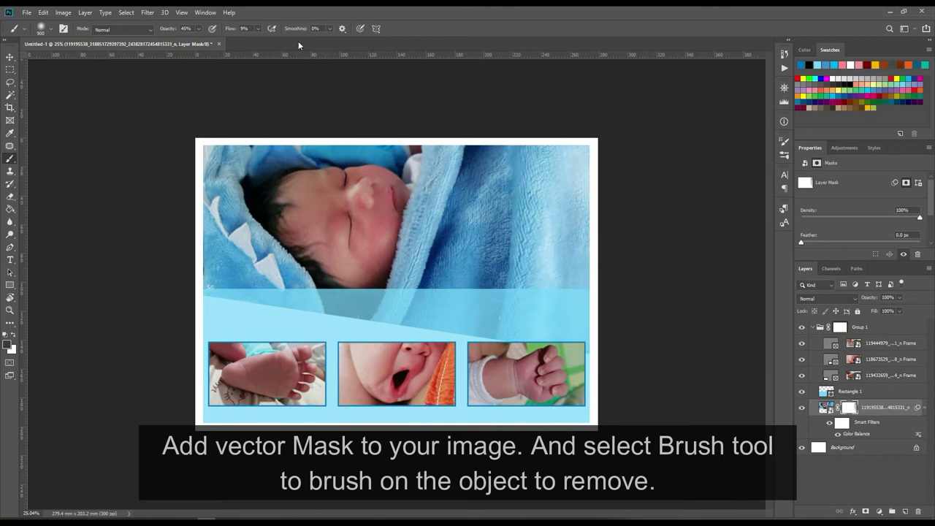
drag(257, 28, 272, 44)
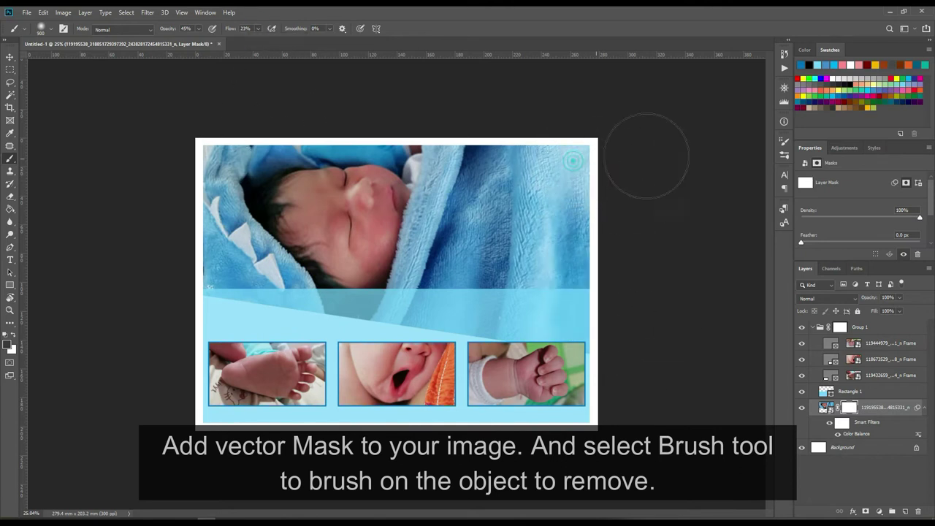
key(bracketleft)
key(bracketleft)
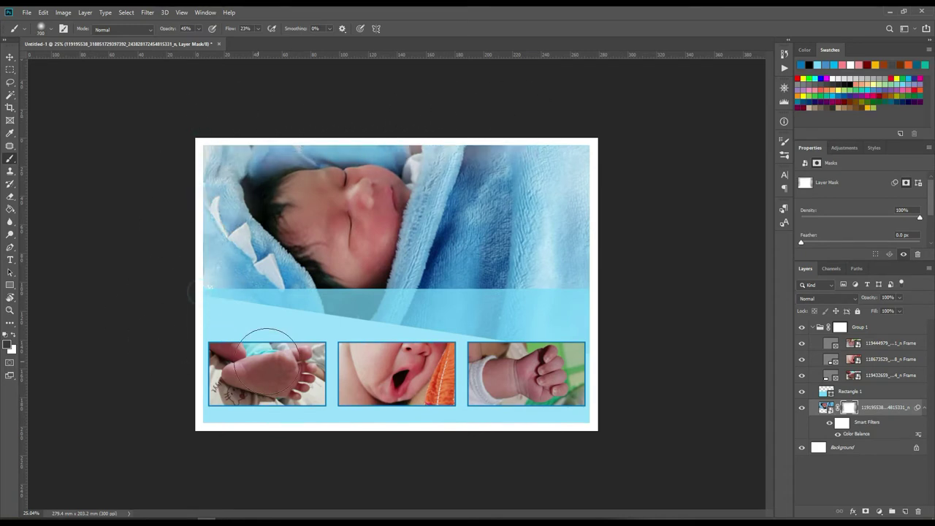
drag(606, 278, 607, 175)
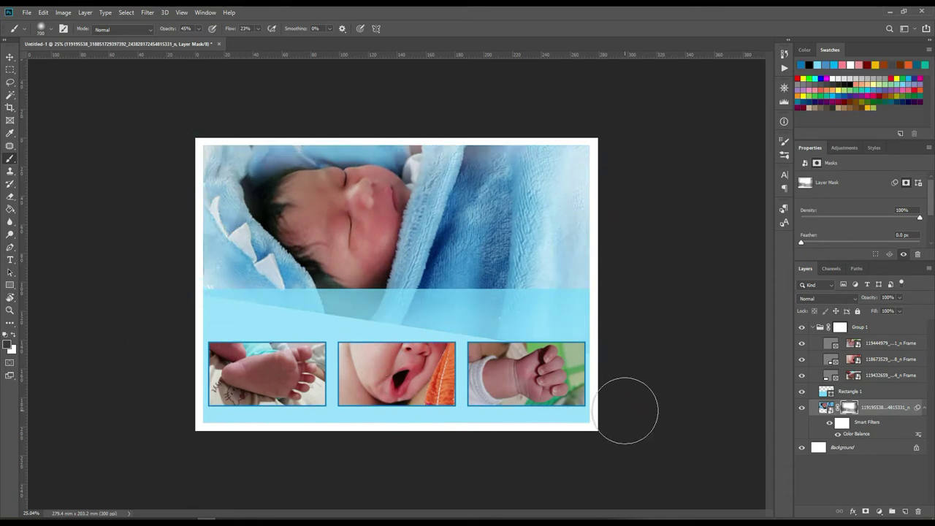
drag(539, 177, 593, 191)
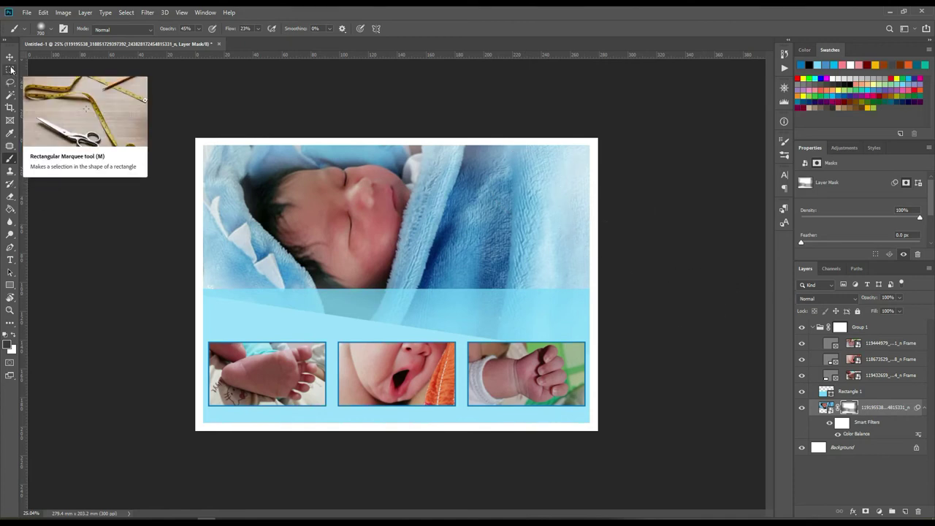
Draw a rectangle over the whole collage and set its fill to 0%
click(10, 285)
drag(211, 151, 583, 419)
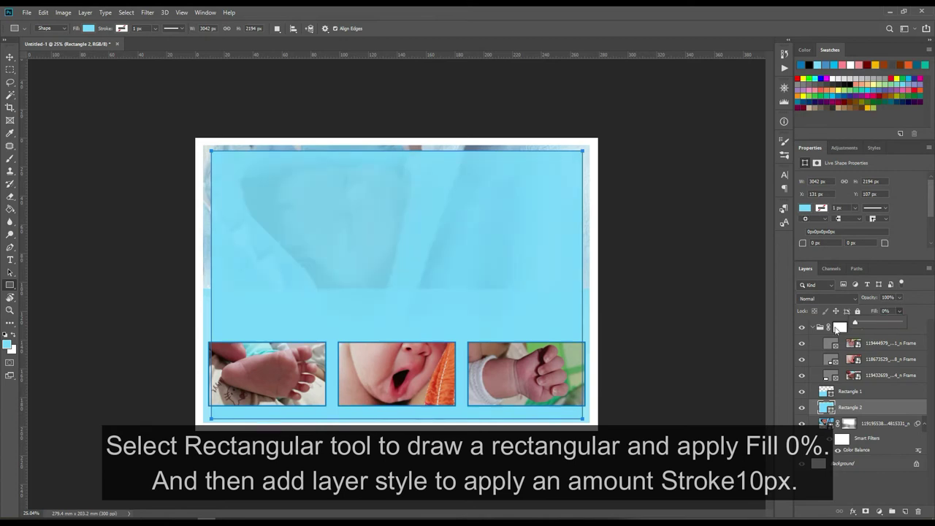
drag(900, 312, 805, 387)
Give the rectangle a 10 px Stroke layer style
click(852, 504)
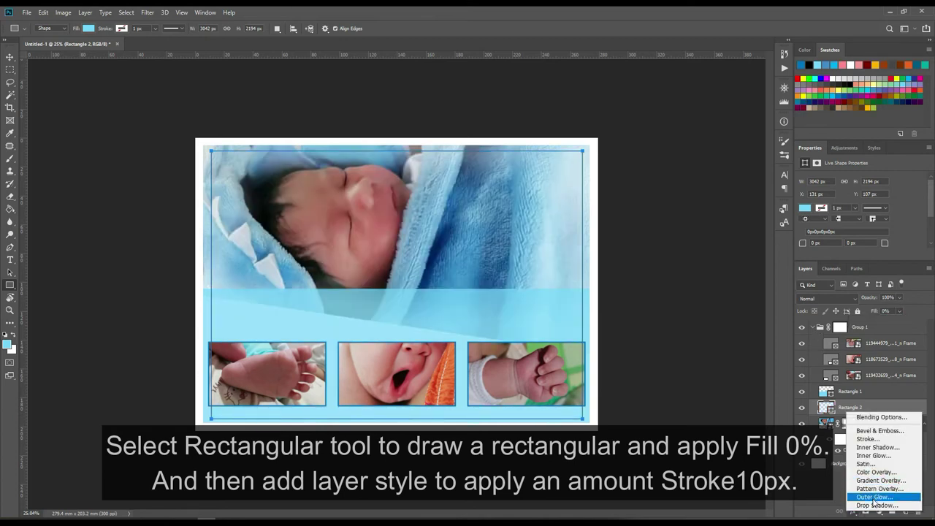
click(865, 442)
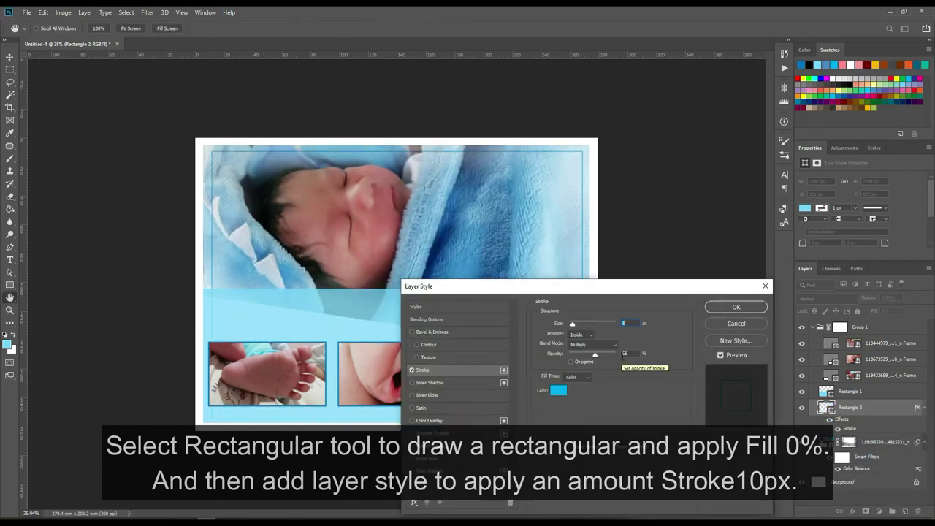
text(10)
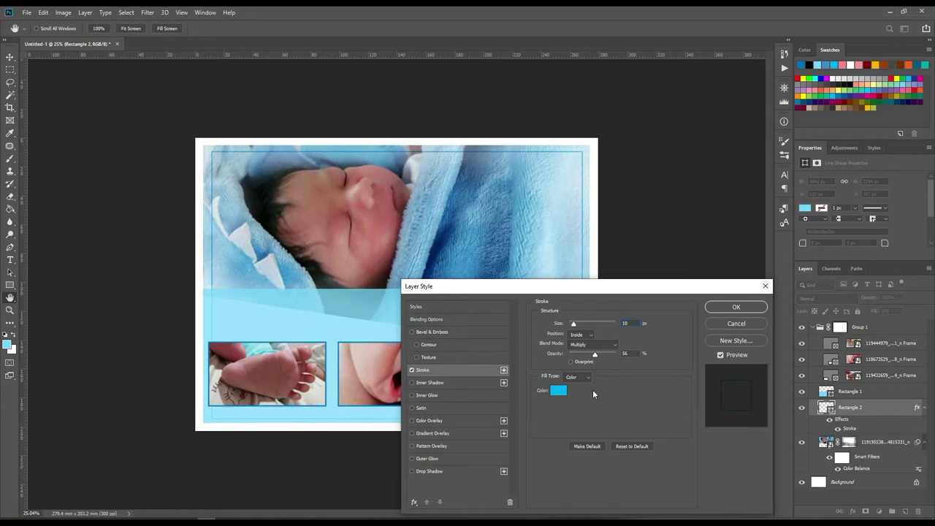
click(748, 308)
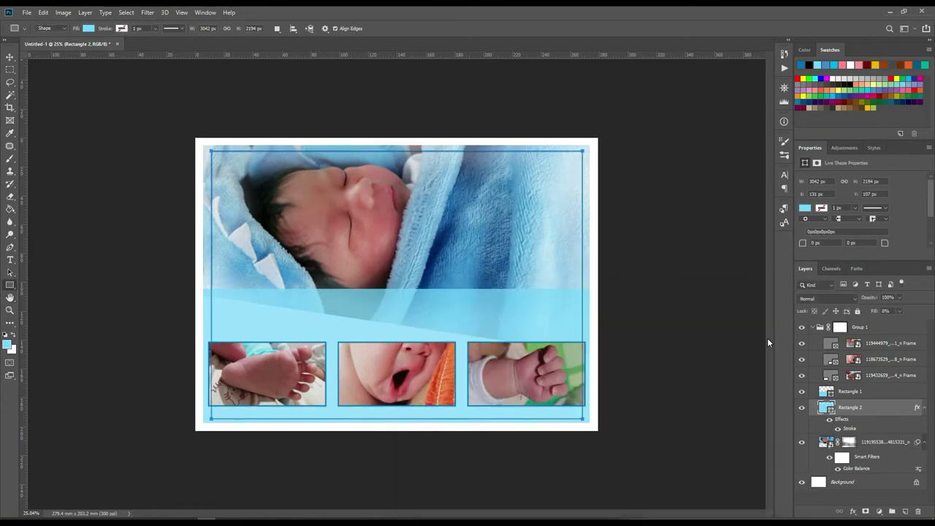
click(43, 13)
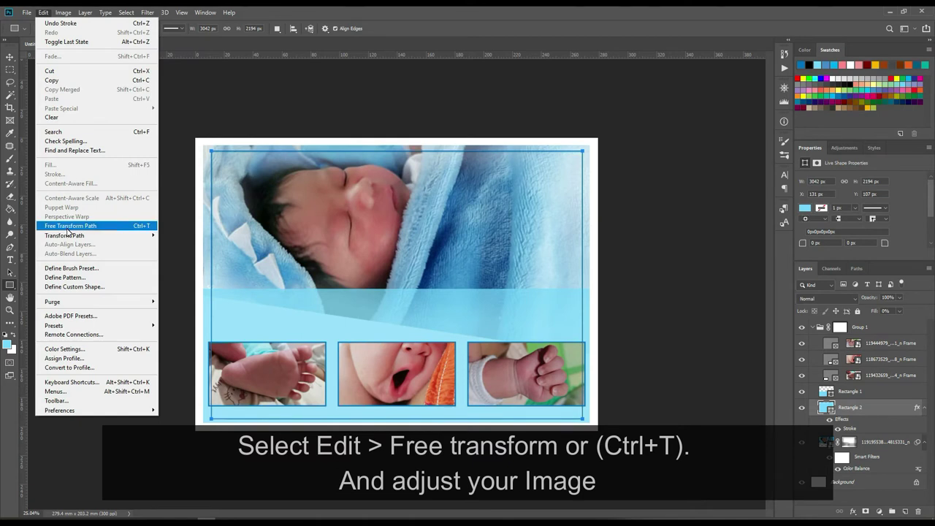
Free-transform the outline rectangle so it fits the collage
click(69, 226)
drag(583, 151, 586, 149)
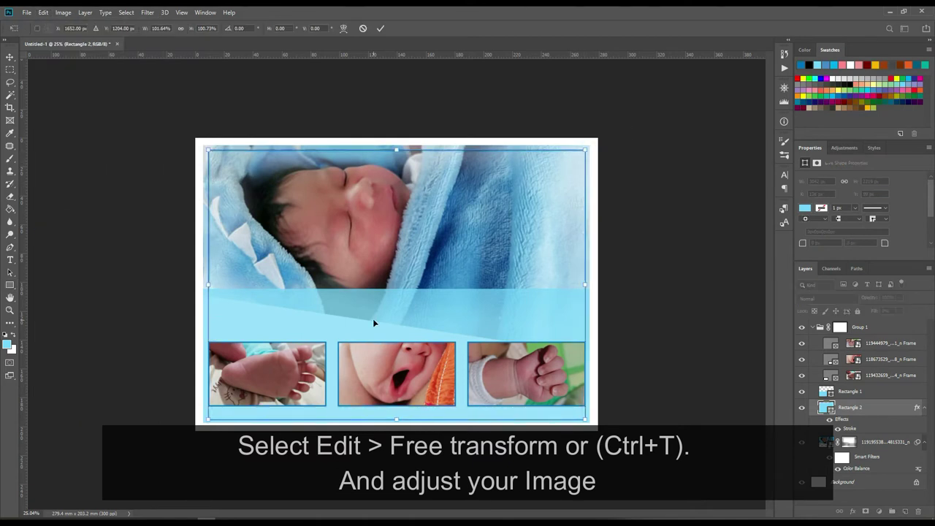
drag(380, 422, 399, 416)
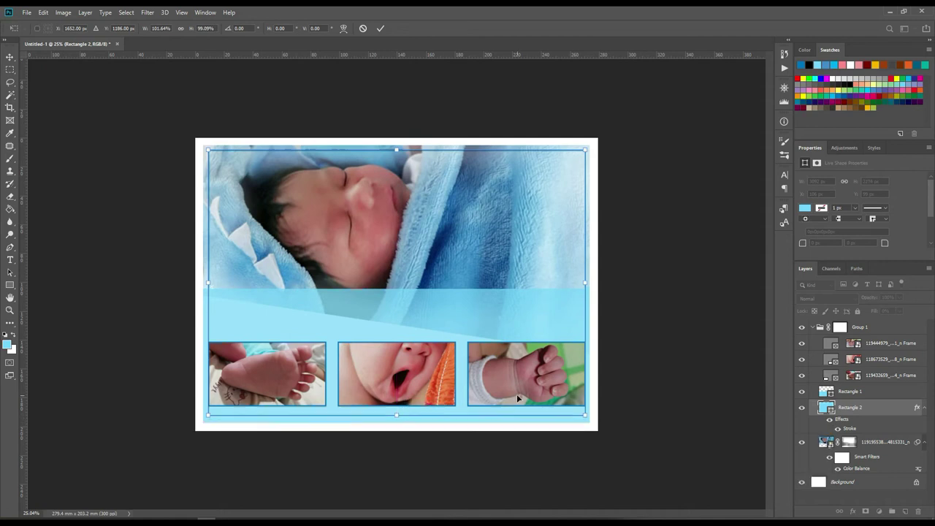
key(ctrl+0)
drag(398, 476, 398, 481)
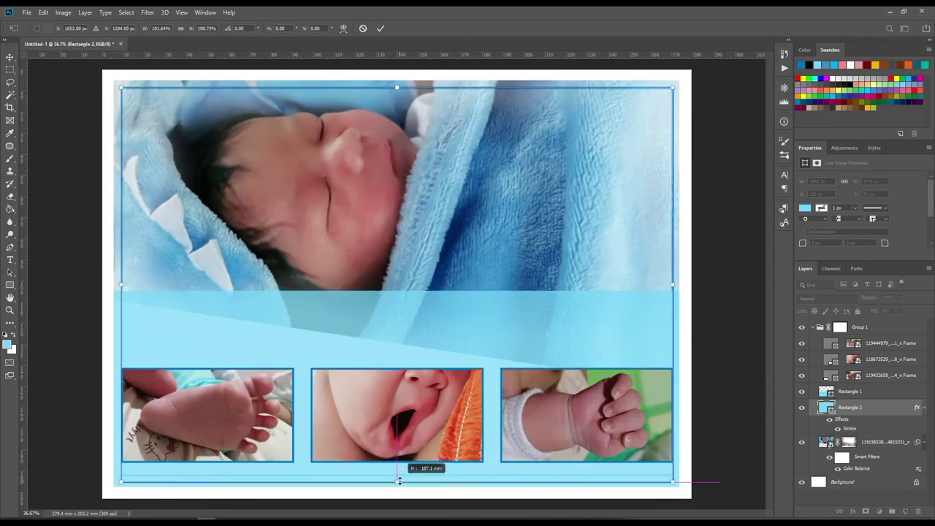
scroll(363, 298, down, 2)
key(Return)
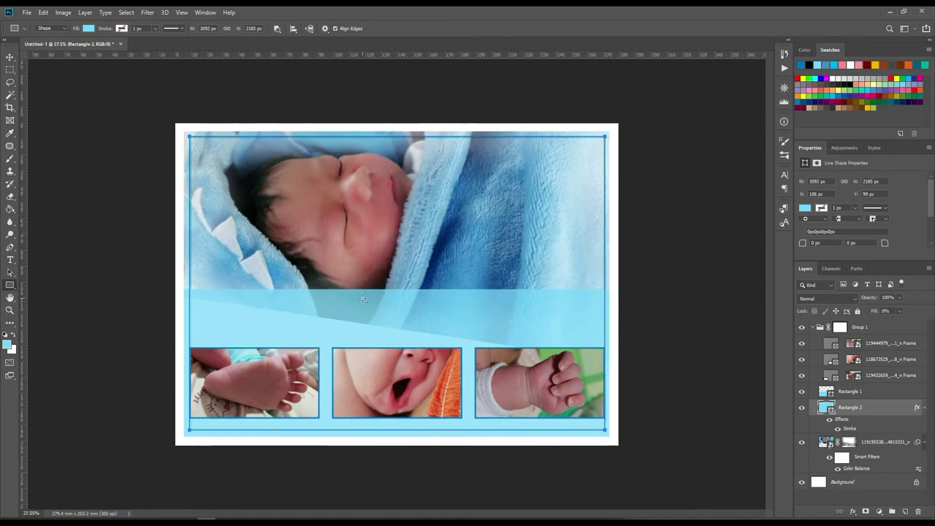
Move Rectangle 2 above Rectangle 1 in the Layers panel
click(873, 441)
drag(846, 407, 845, 385)
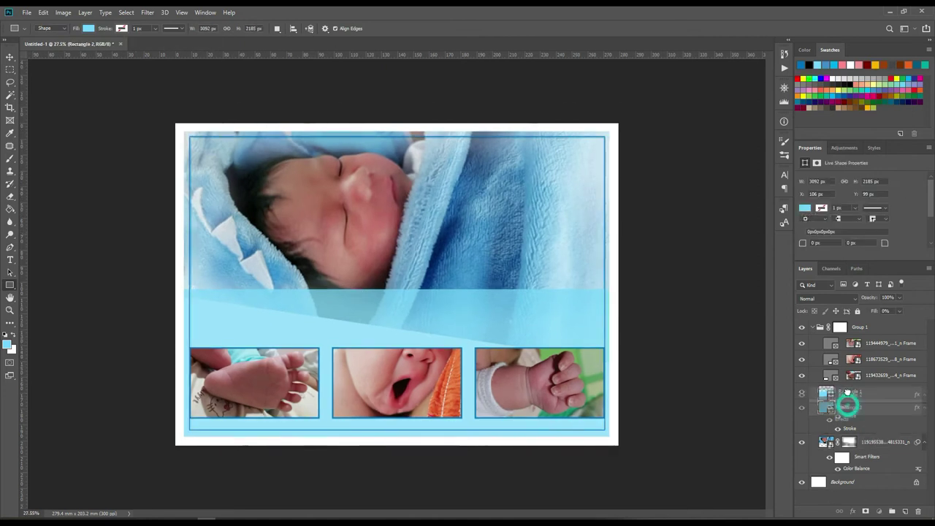
click(860, 427)
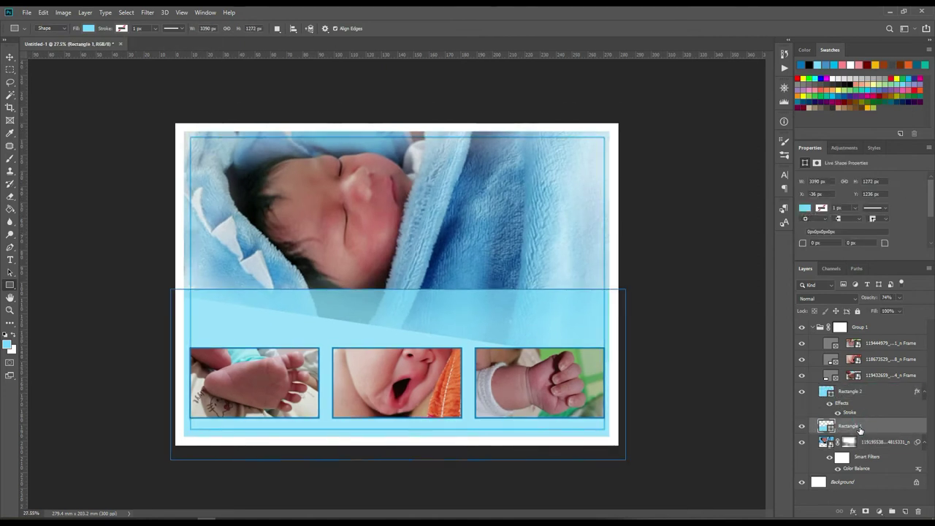
click(858, 392)
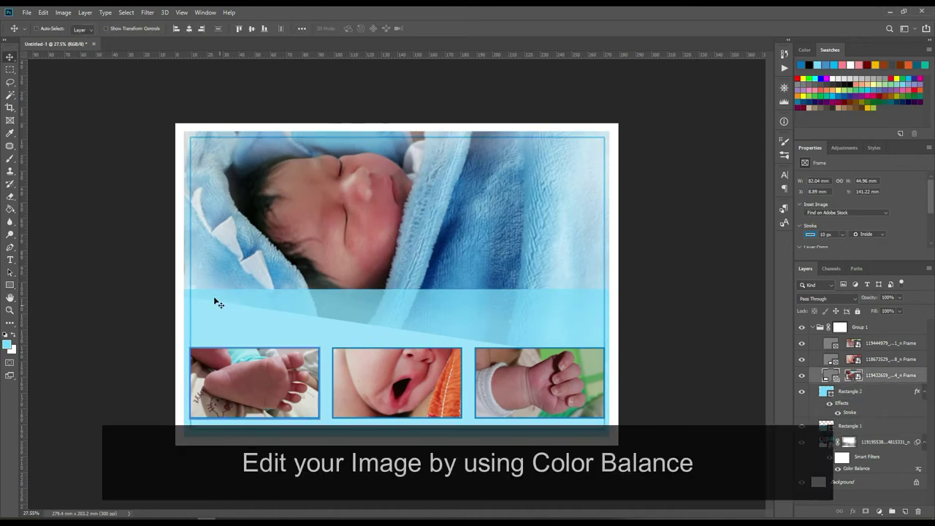
Set the large photo's Color Balance filter to Midtones Cyan–Red -62
click(854, 375)
click(63, 13)
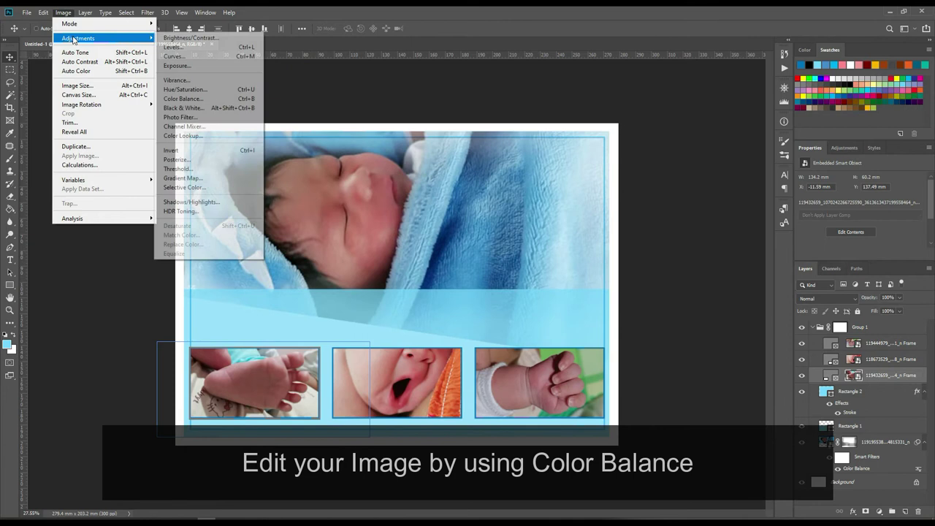
click(227, 102)
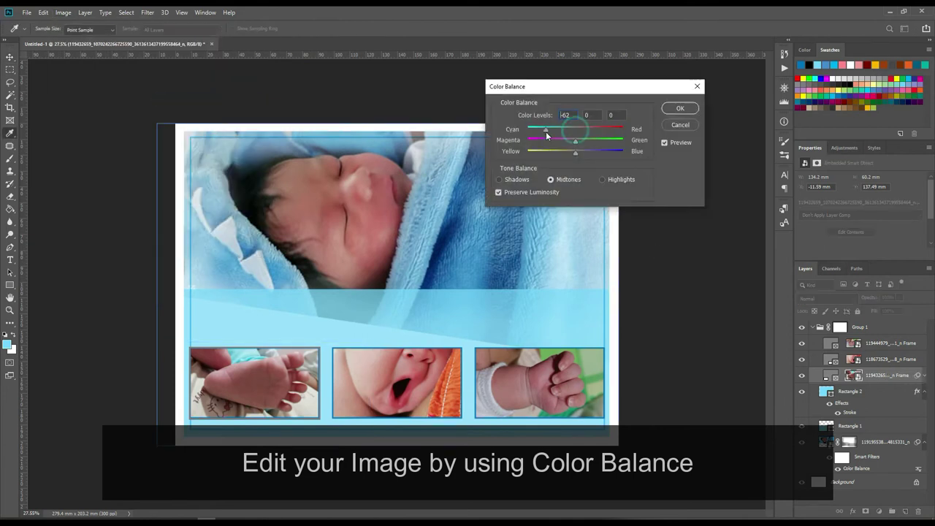
click(694, 125)
key(o)
right_click(853, 375)
key(Escape)
Dodge-lighten the foot photo in the first frame and save it back into the collage
double_click(853, 375)
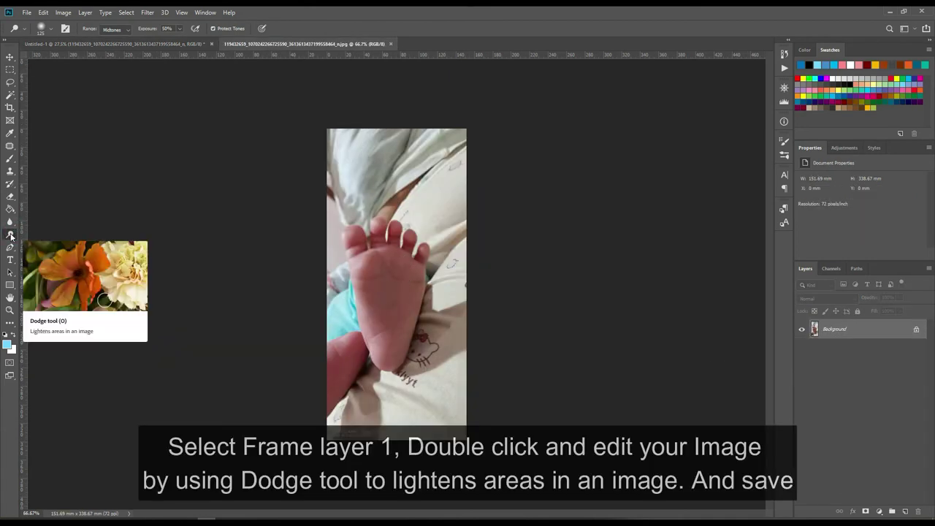
key(bracketright)
key(bracketright)
key(bracketright)
key(bracketright)
key(bracketright)
key(bracketright)
drag(388, 268, 449, 344)
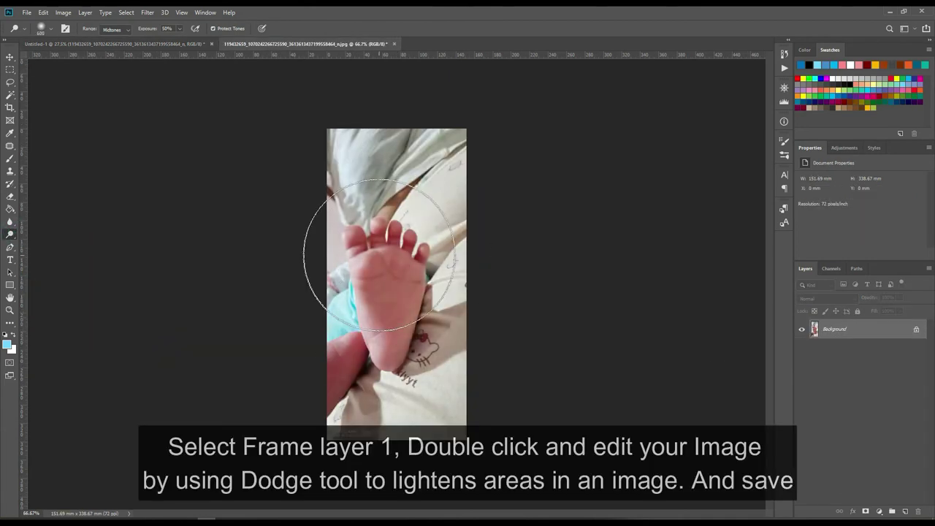
key(ctrl+s)
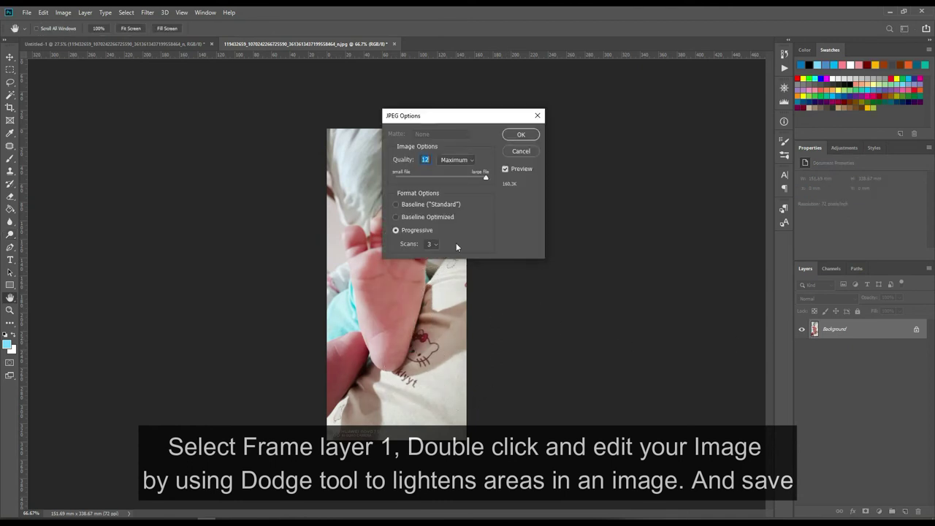
click(520, 134)
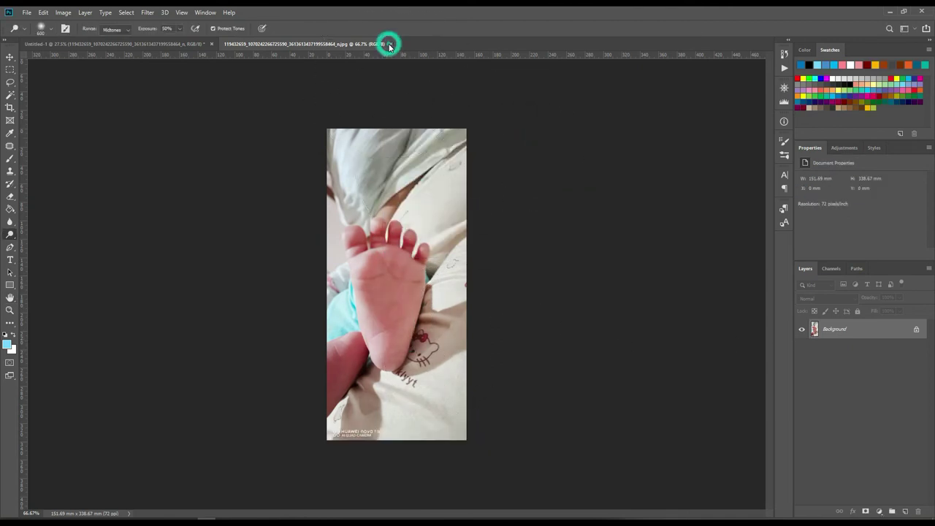
click(394, 44)
Dodge-lighten the yawning baby's face, hand and hair in the second frame and save it
click(884, 359)
double_click(853, 359)
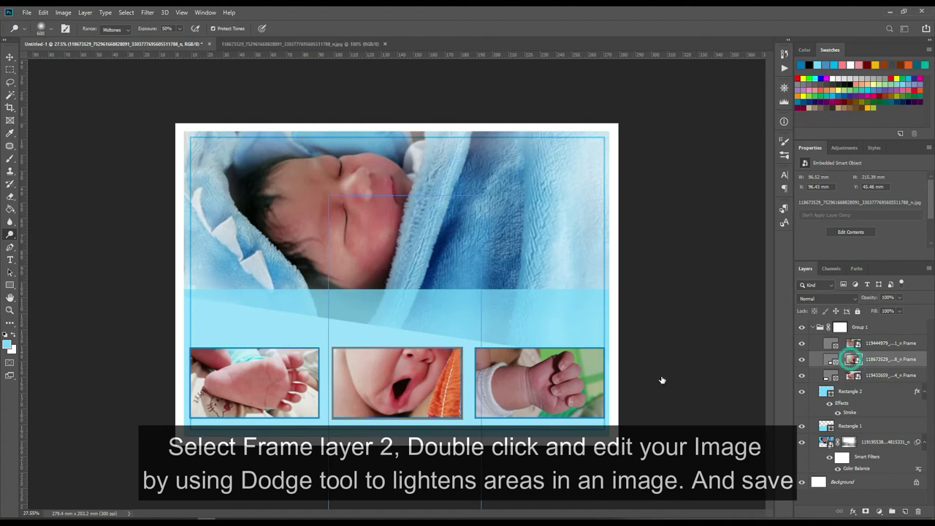
drag(372, 276, 425, 183)
key(ctrl+s)
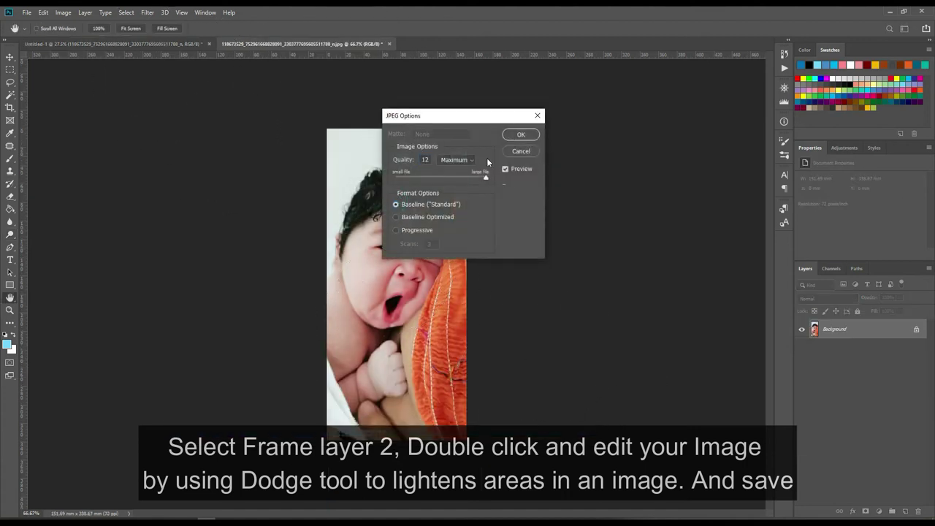
click(521, 134)
click(389, 44)
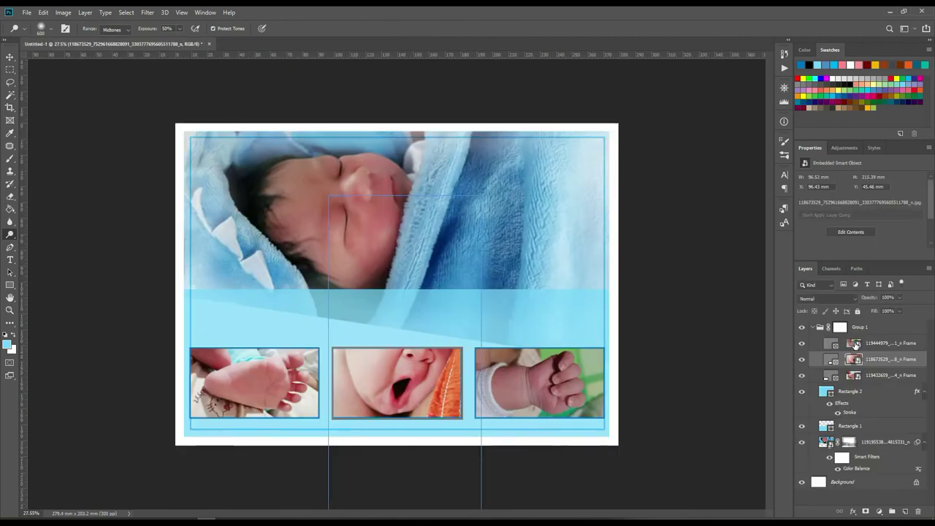
Resave the fist photo in the third frame back into the collage
double_click(854, 343)
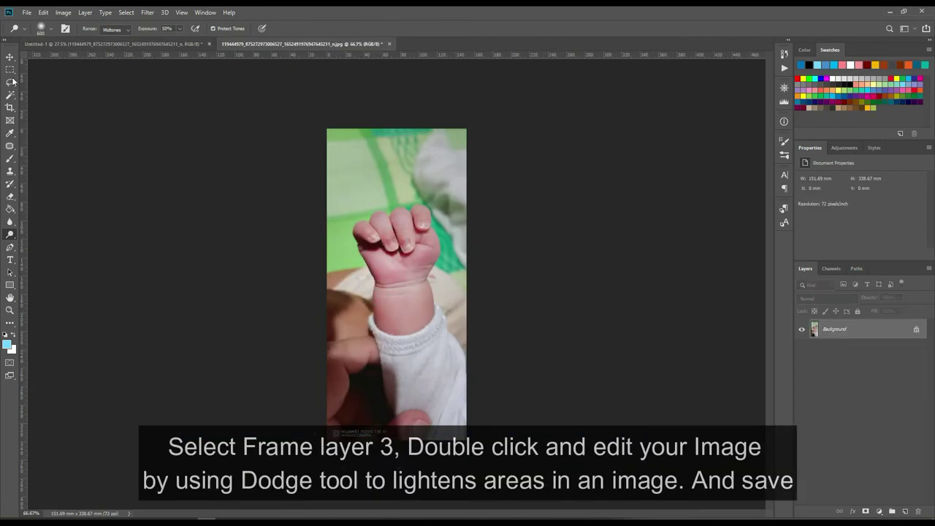
key(ctrl+s)
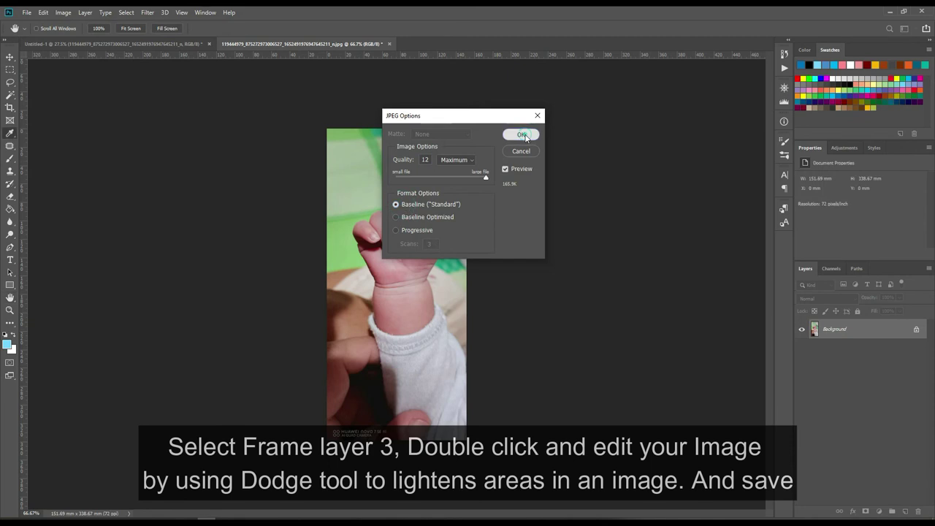
click(521, 134)
click(389, 44)
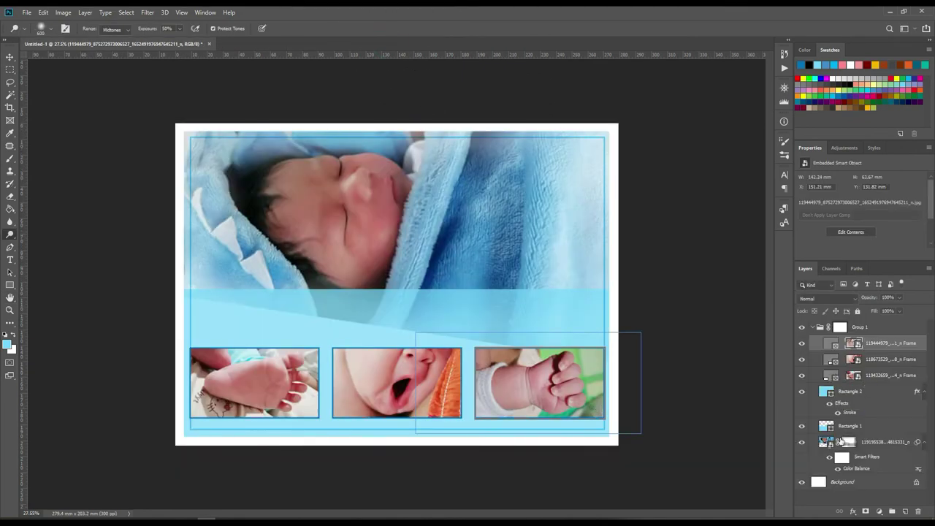
click(829, 443)
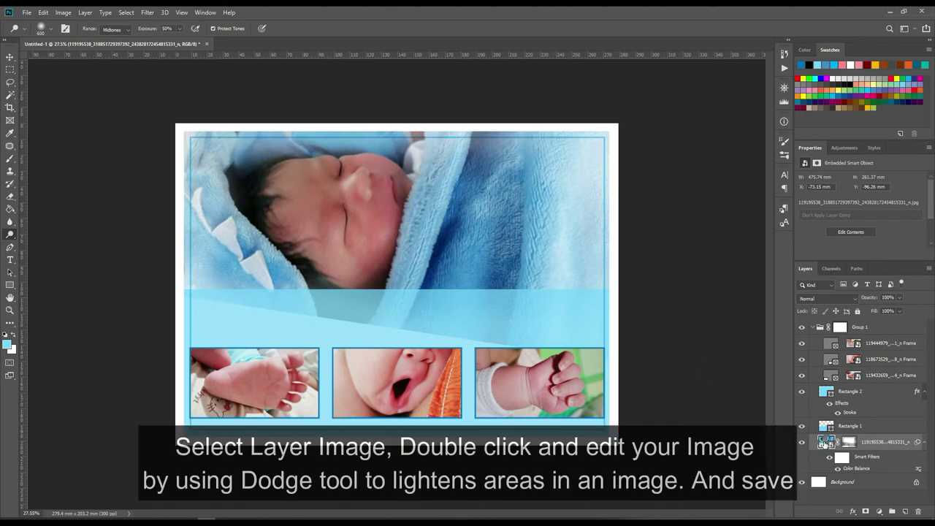
Resave the large blanket photo's smart object and lower its layer opacity to 92%
double_click(824, 442)
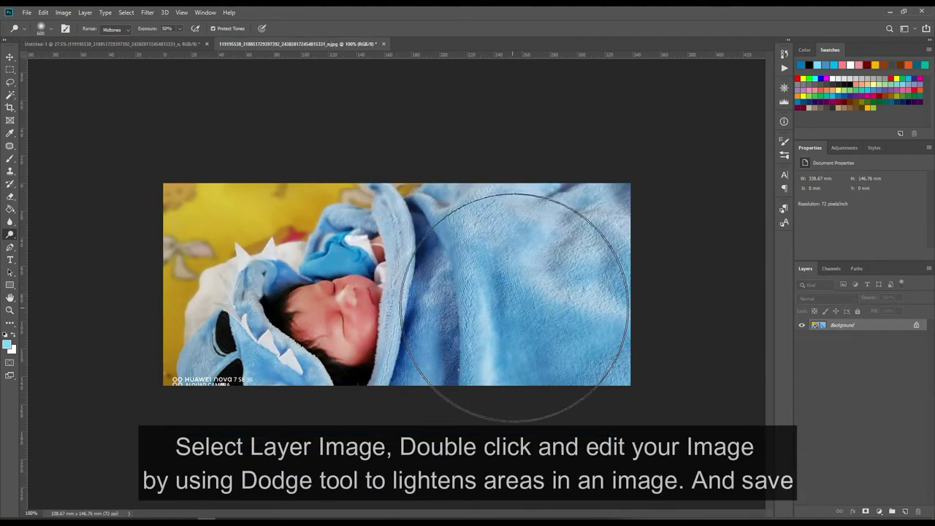
key(ctrl+s)
key(Return)
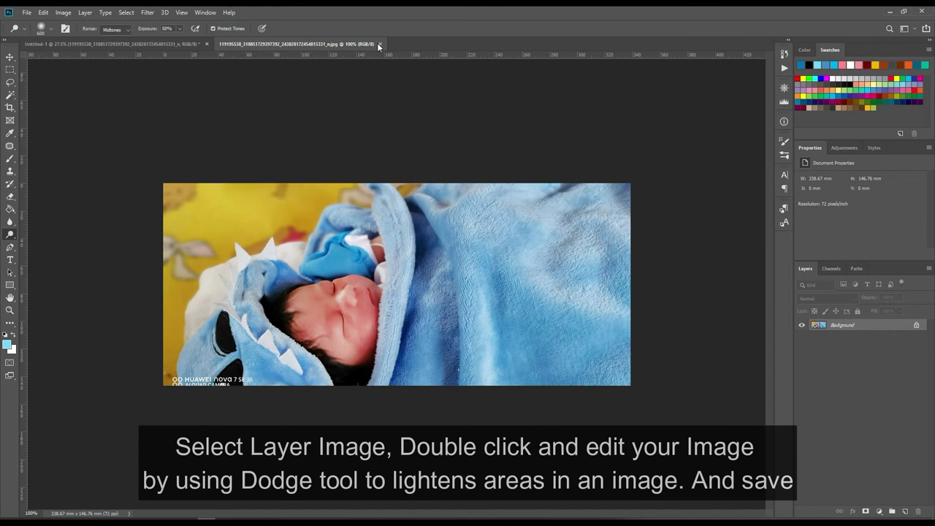
click(383, 44)
drag(899, 309, 896, 309)
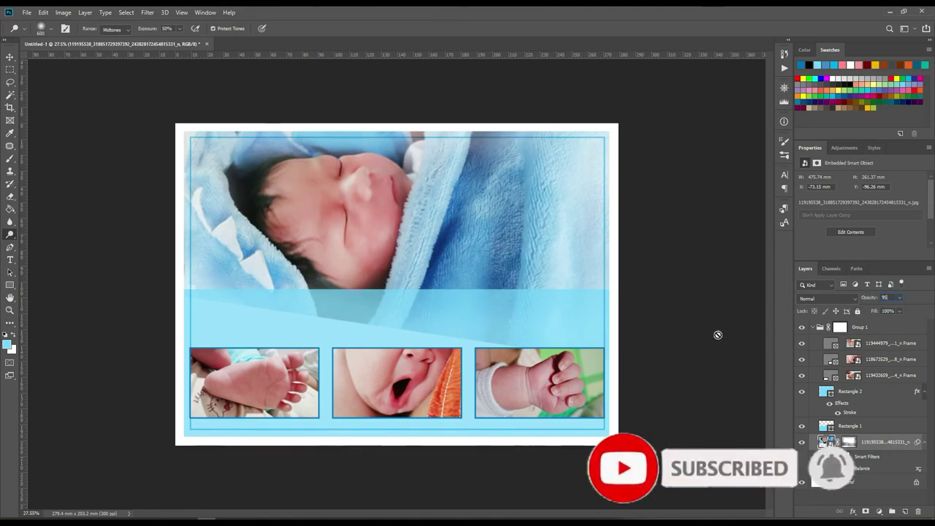
click(841, 483)
Type the baby's full name as a text line in the blue band
right_click(10, 208)
click(51, 233)
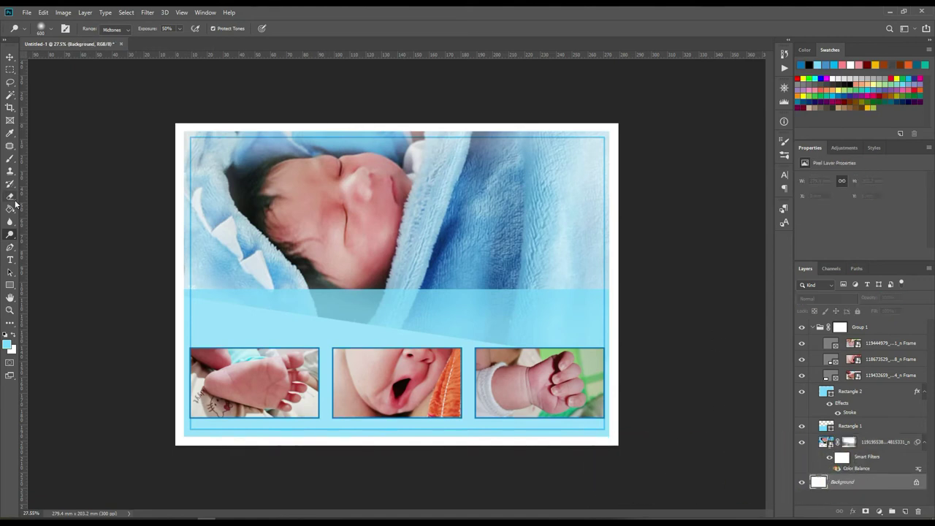
click(377, 288)
key(ctrl+z)
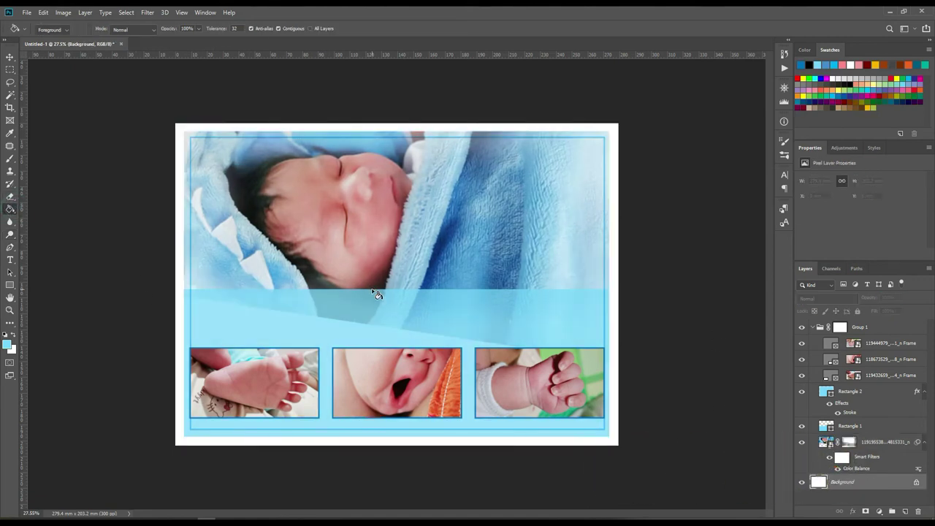
click(10, 57)
click(9, 260)
click(245, 313)
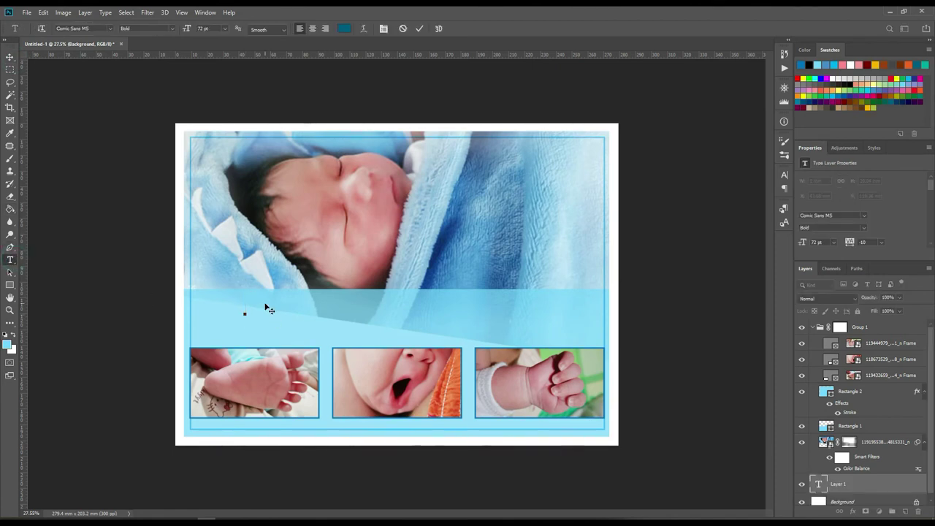
text(Sachi)
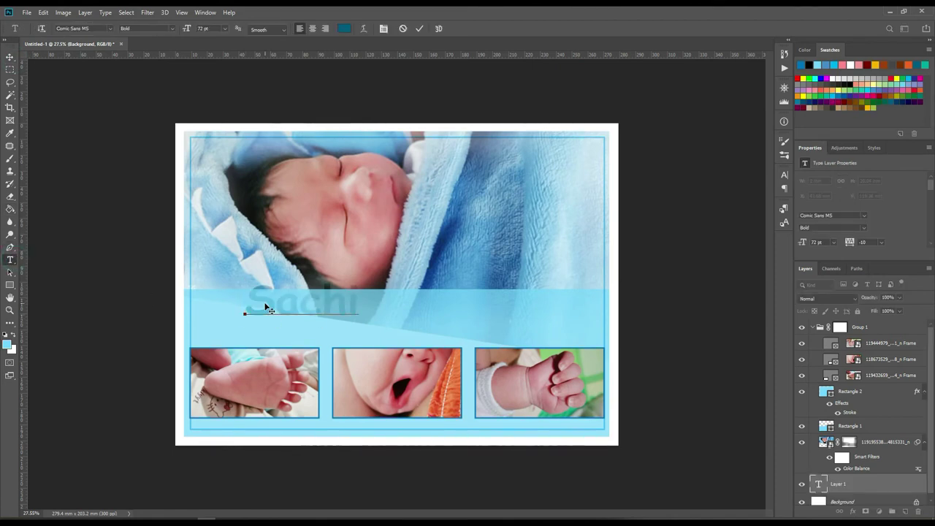
text(co Aike )
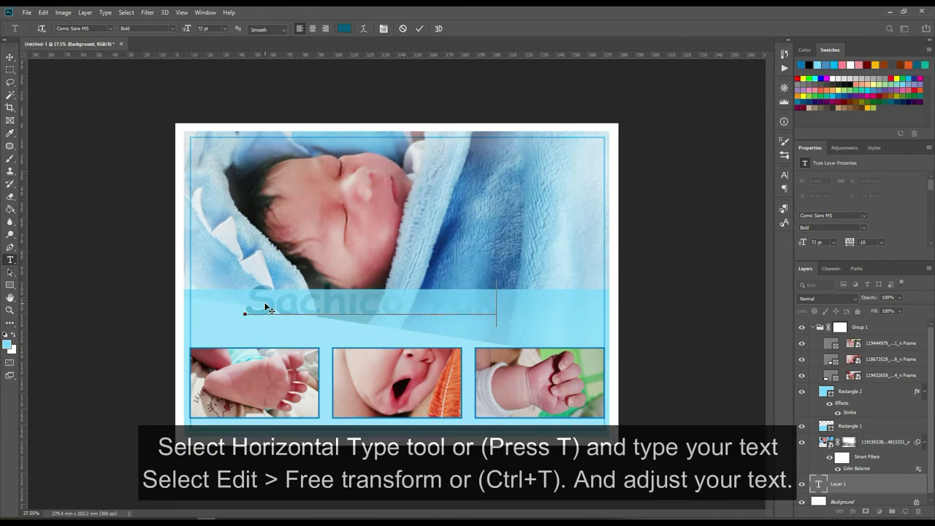
text(H. S)
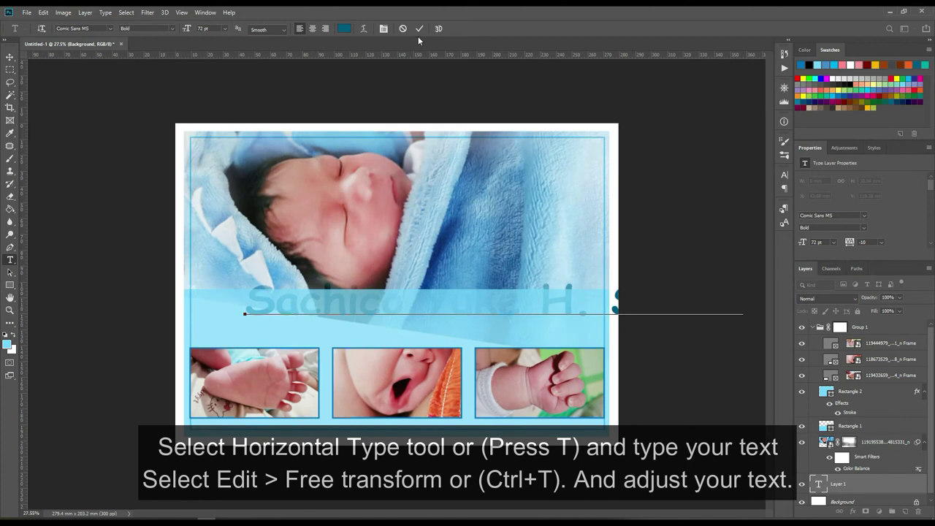
click(420, 28)
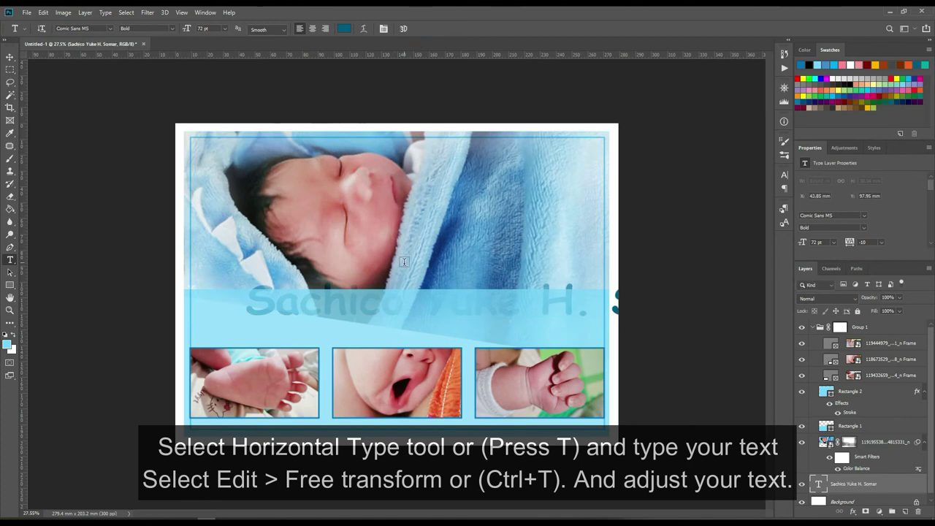
Move the name layer above Rectangle 2, then scale and position it within the band
drag(870, 484, 869, 402)
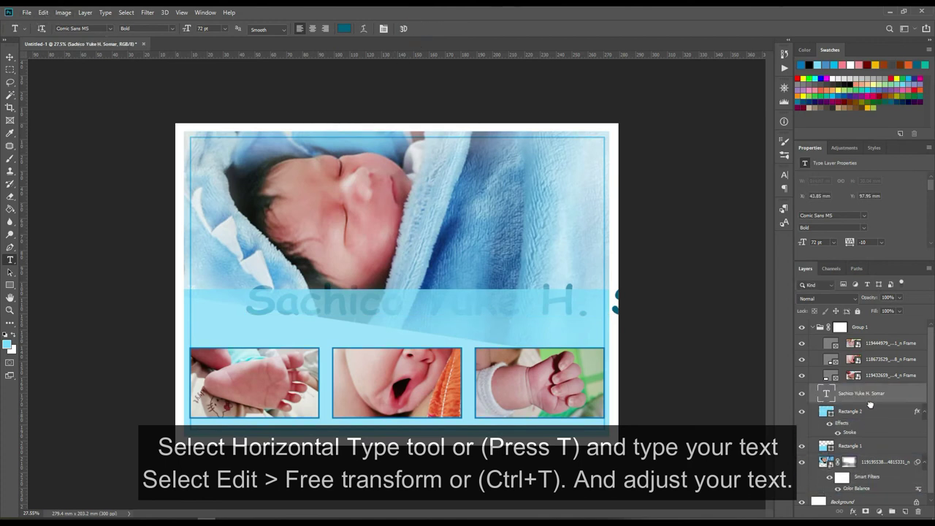
click(43, 13)
click(73, 228)
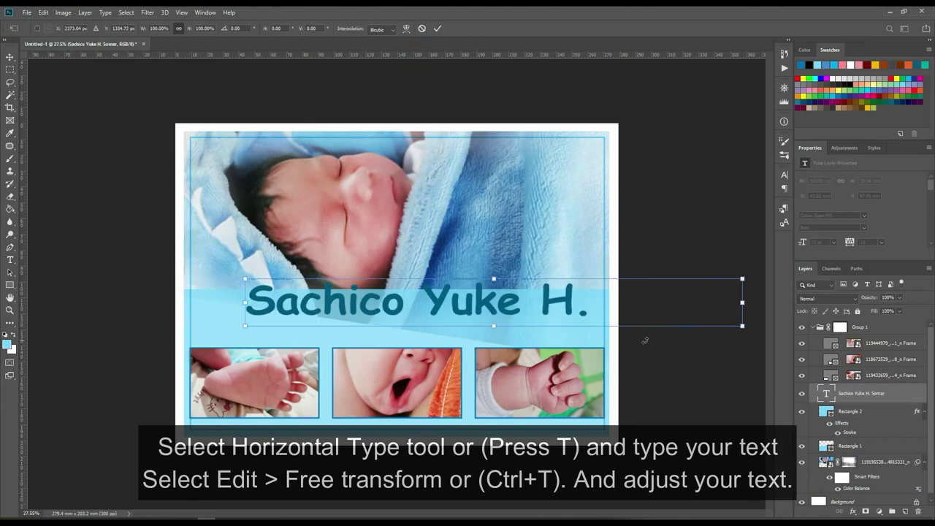
drag(744, 278, 665, 286)
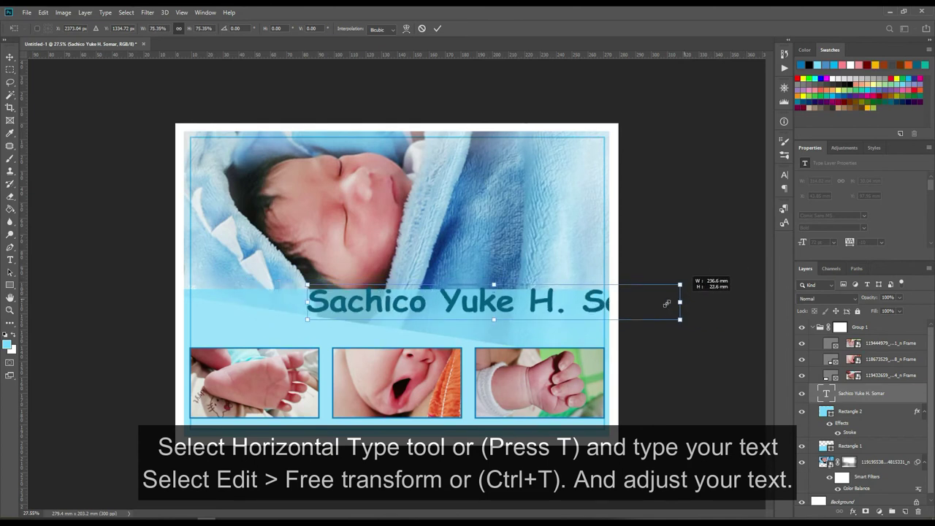
key(Return)
click(10, 56)
mouse_move(472, 303)
mouse_down()
mouse_move(395, 314)
mouse_move(384, 304)
mouse_up()
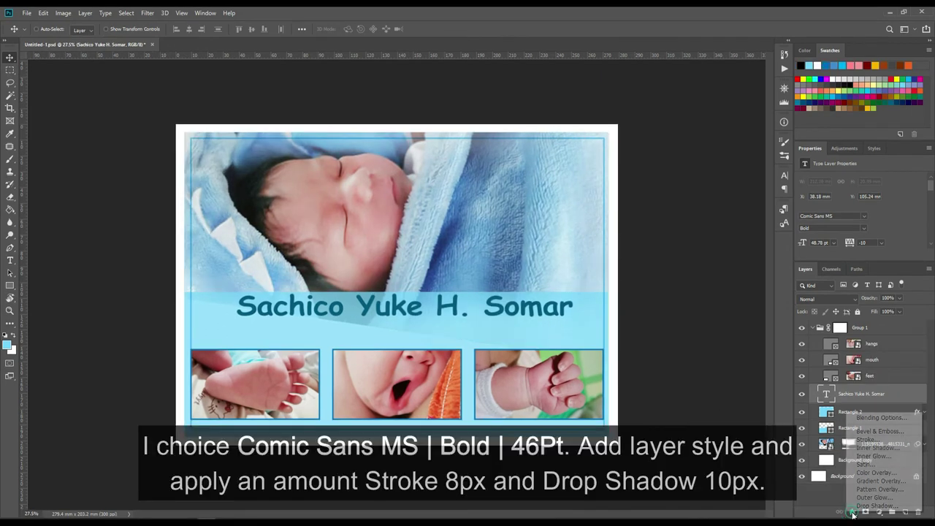
Give the name title a Multiply drop shadow: 10% opacity, distance 22, spread 6, size 18
click(853, 511)
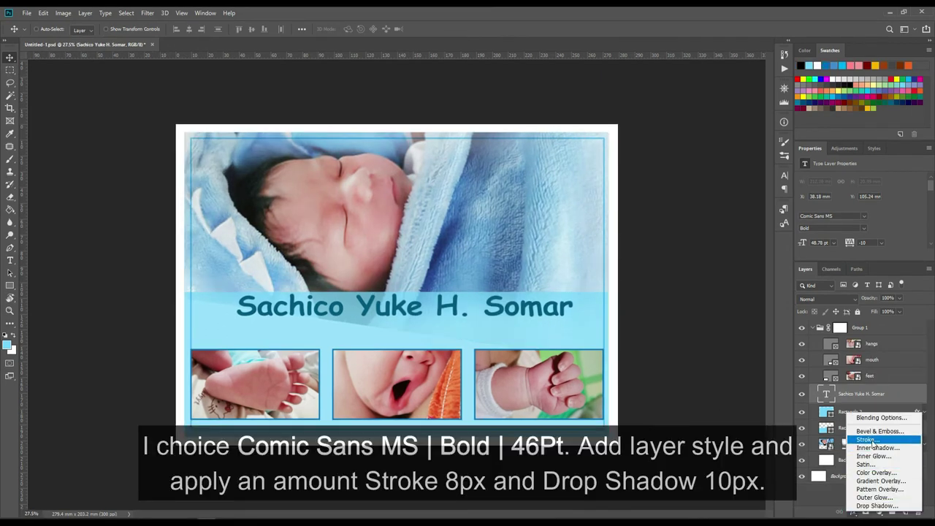
click(867, 440)
click(429, 471)
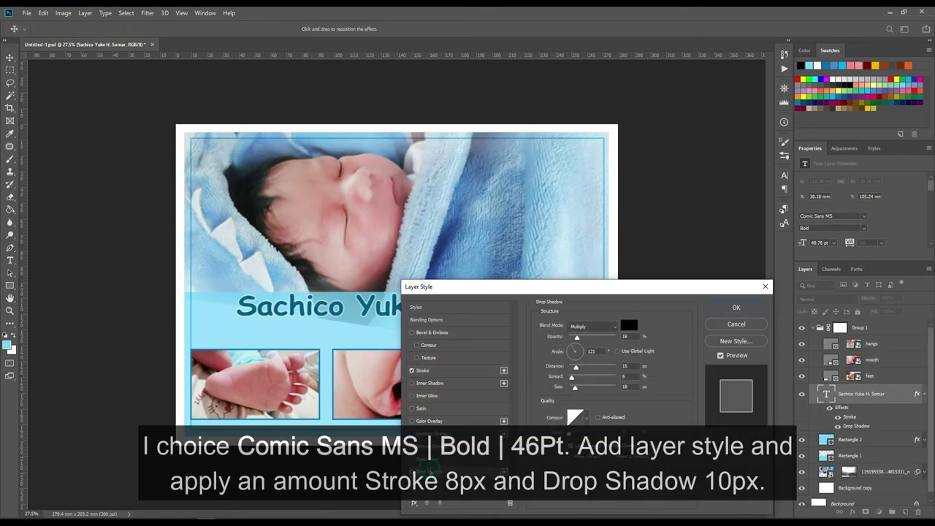
click(633, 336)
key(Down)
key(Down)
key(Down)
key(Down)
key(Down)
key(Down)
key(Down)
key(Down)
drag(576, 367, 578, 371)
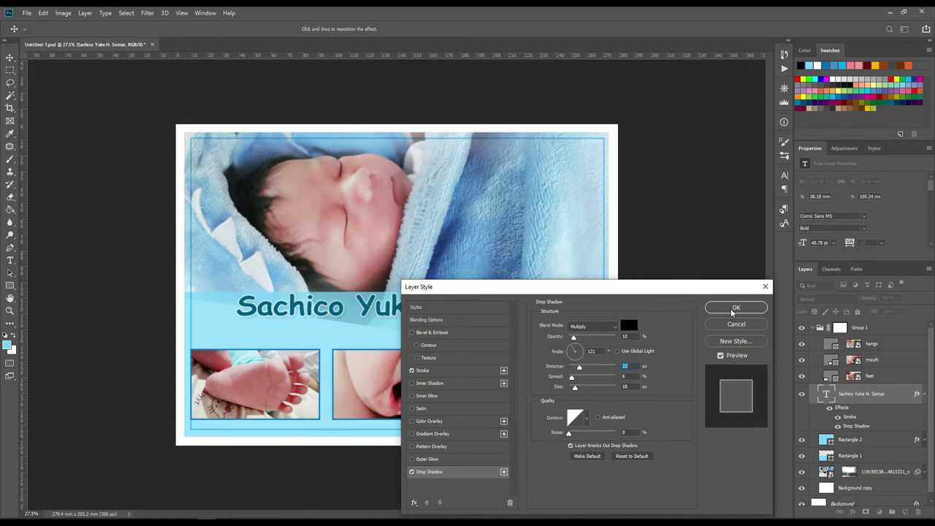
click(736, 308)
click(10, 262)
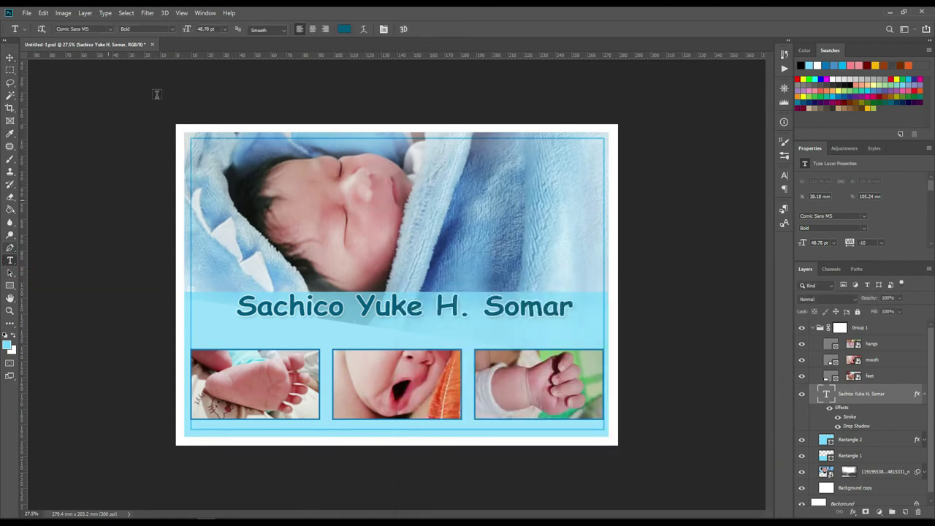
Set the name title to 46 pt and recentre it across the banner
text(46)
key(Return)
key(ctrl+shift+r)
key(v)
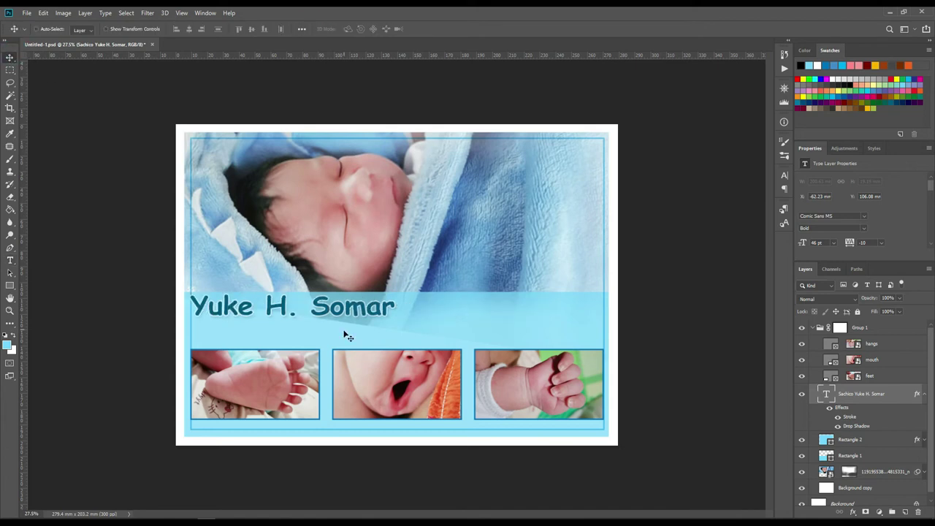
drag(335, 313, 481, 327)
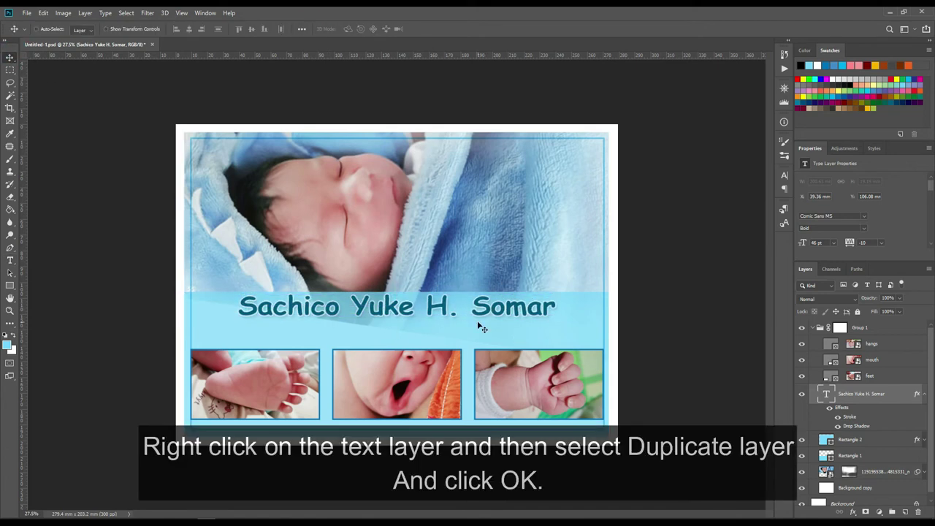
Duplicate the title layer, move the copy just below, and size it 18 pt
right_click(865, 395)
click(765, 123)
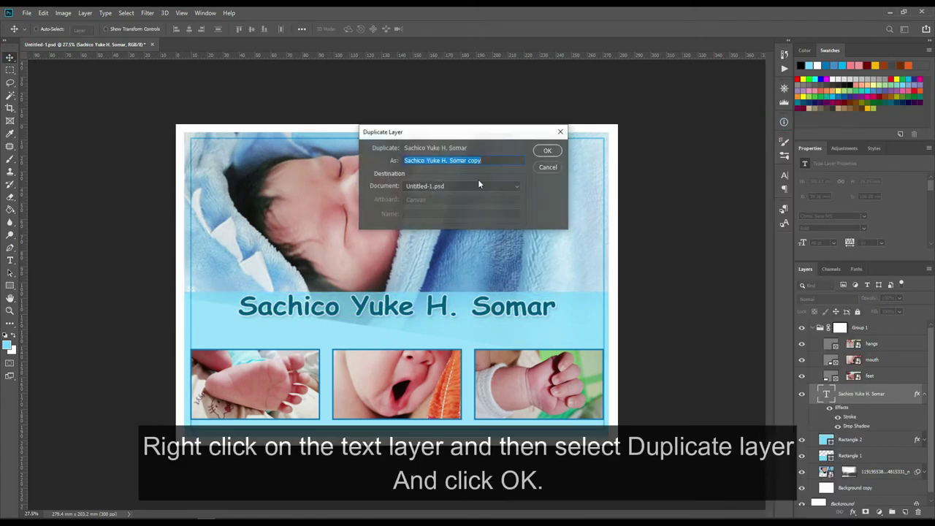
click(551, 152)
drag(453, 313, 453, 335)
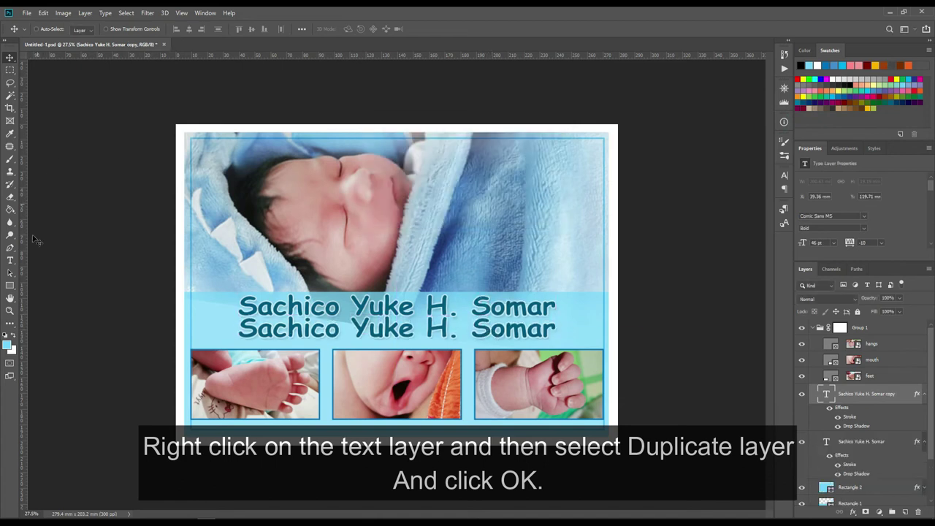
key(t)
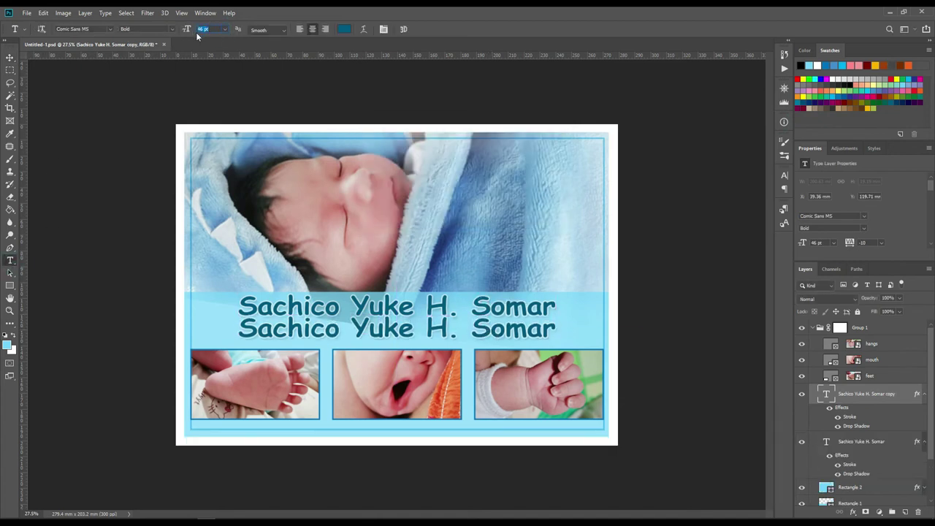
text(18)
key(Return)
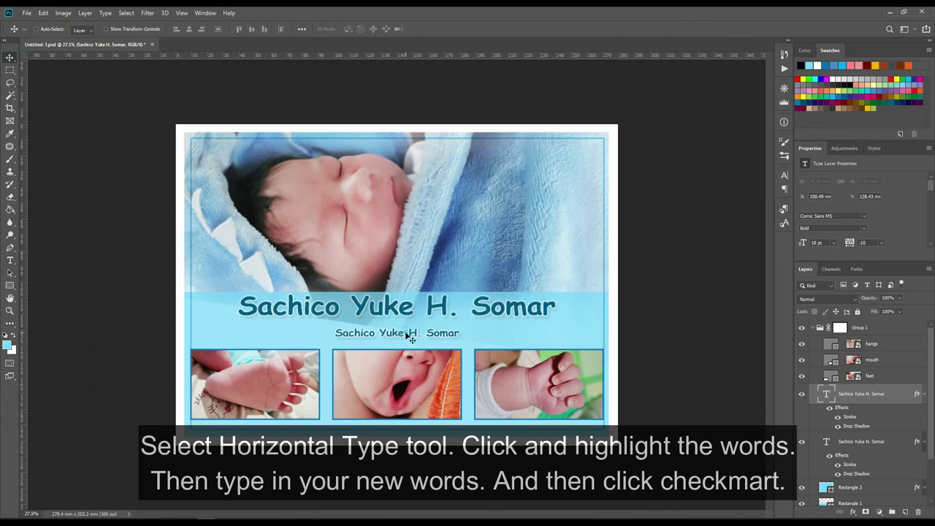
Replace the copy's text with 'September 01, 2020 | Weight 2.4kgs. | Length 48cm'
drag(336, 326, 495, 330)
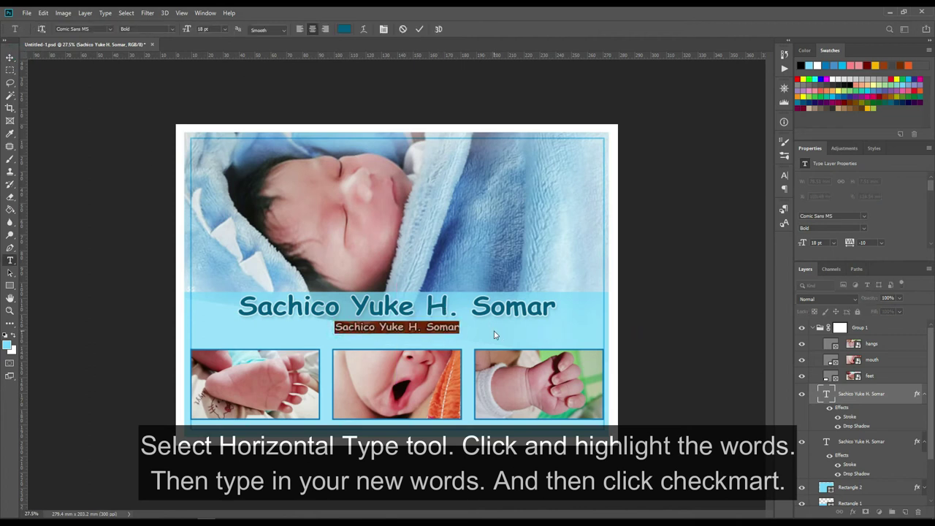
text(September 01, 2020)
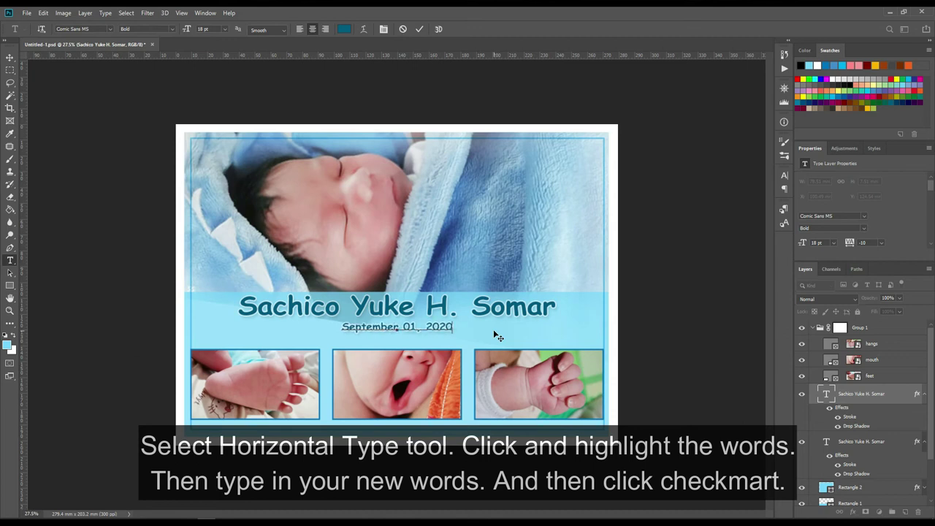
text(    |    )
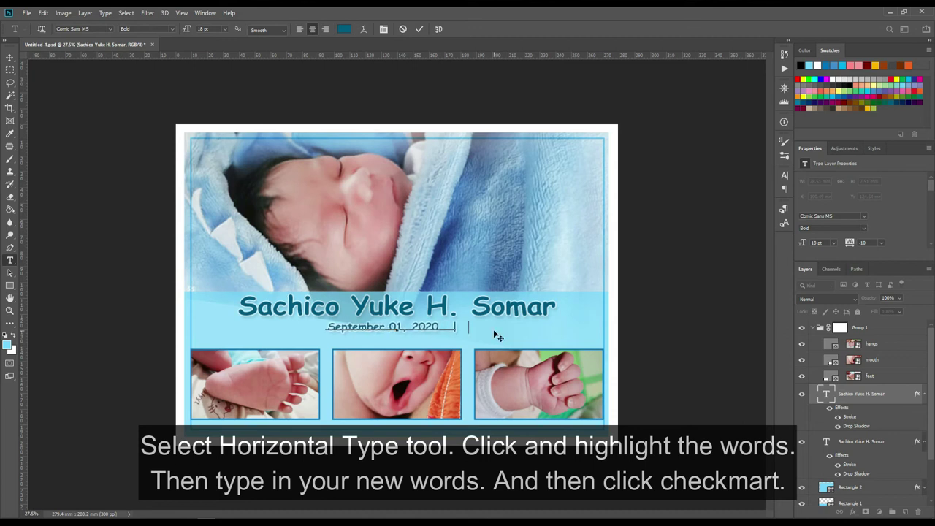
text(Weigh)
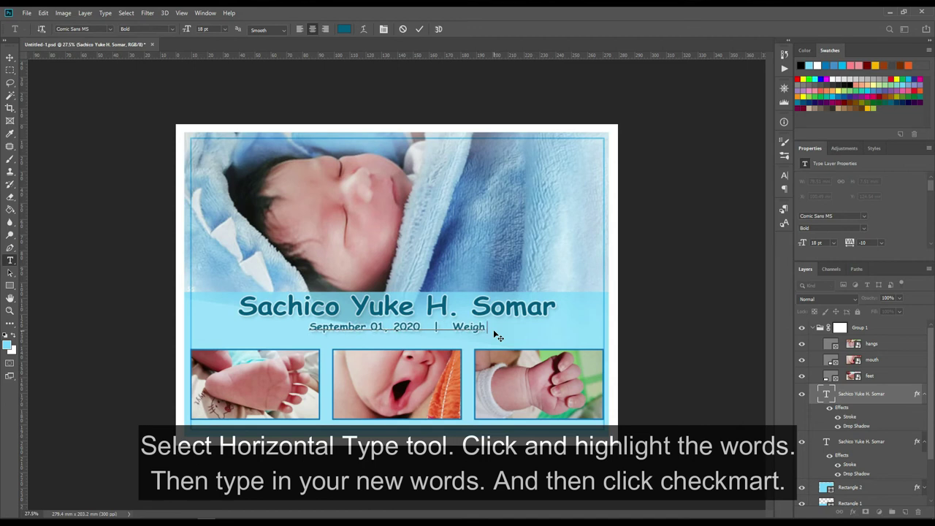
text(t 2.4kgs.   |    Le)
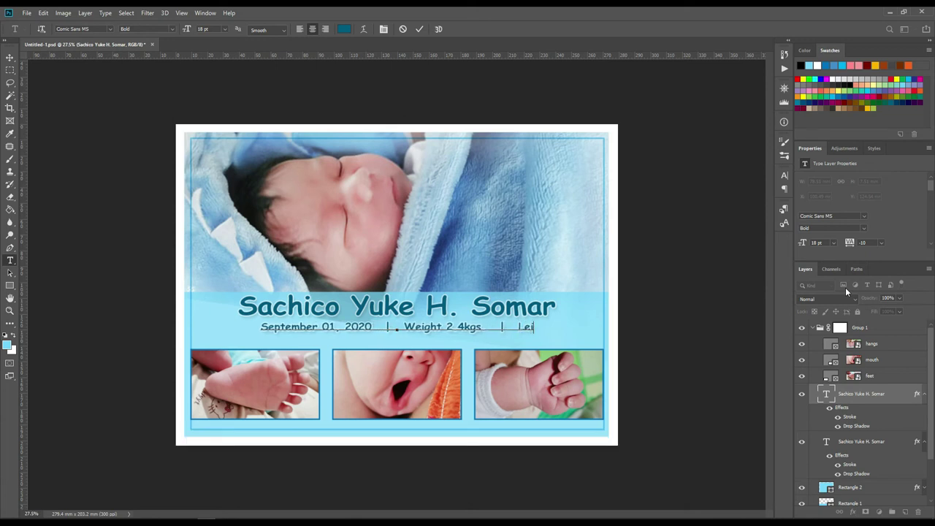
text(ngth 48cm)
click(419, 30)
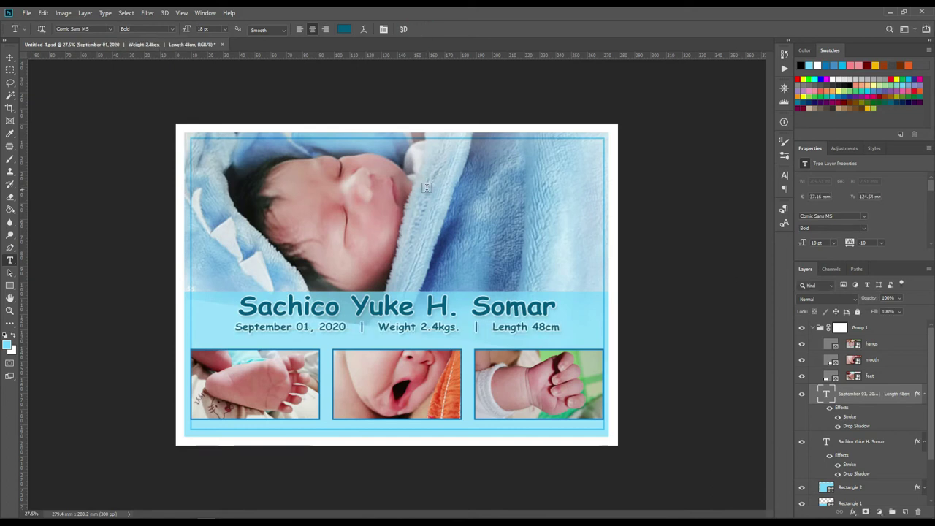
Make the date line Regular weight, adjust its Stroke effect, and nudge it up slightly
click(169, 30)
click(160, 40)
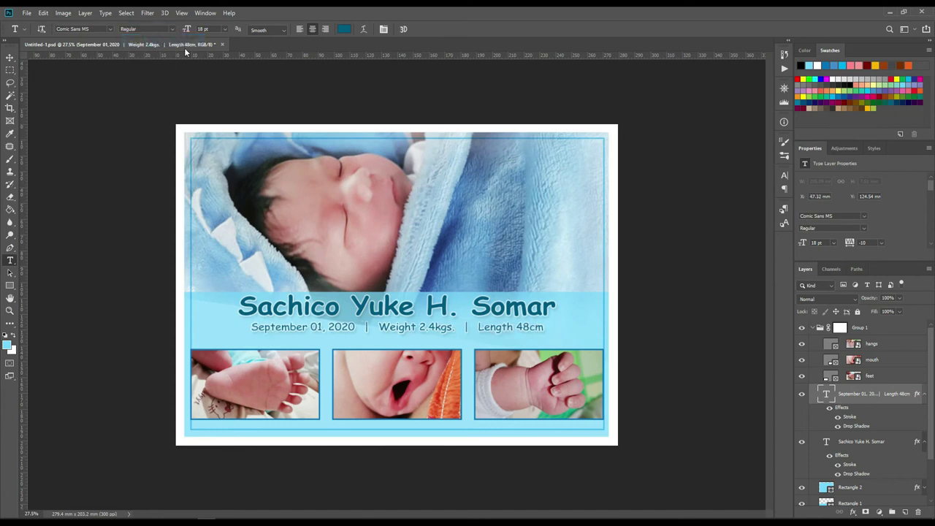
click(855, 513)
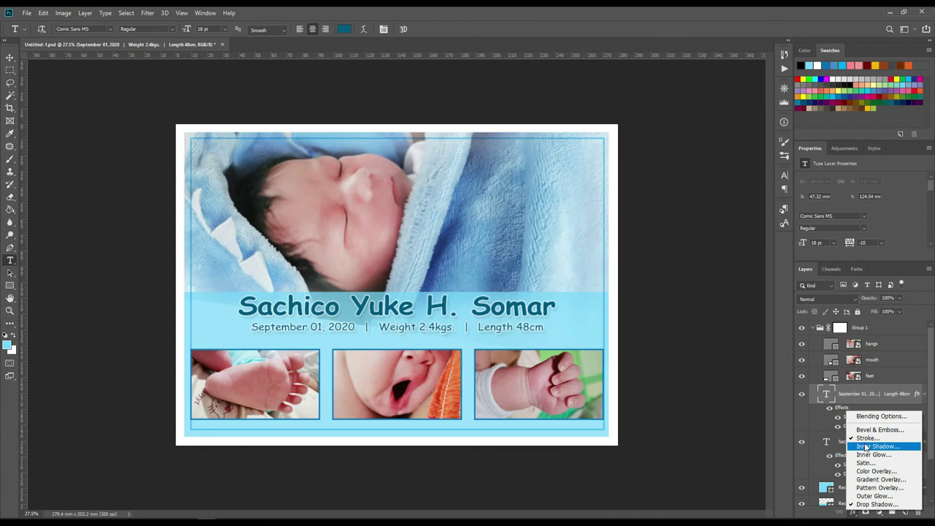
click(858, 442)
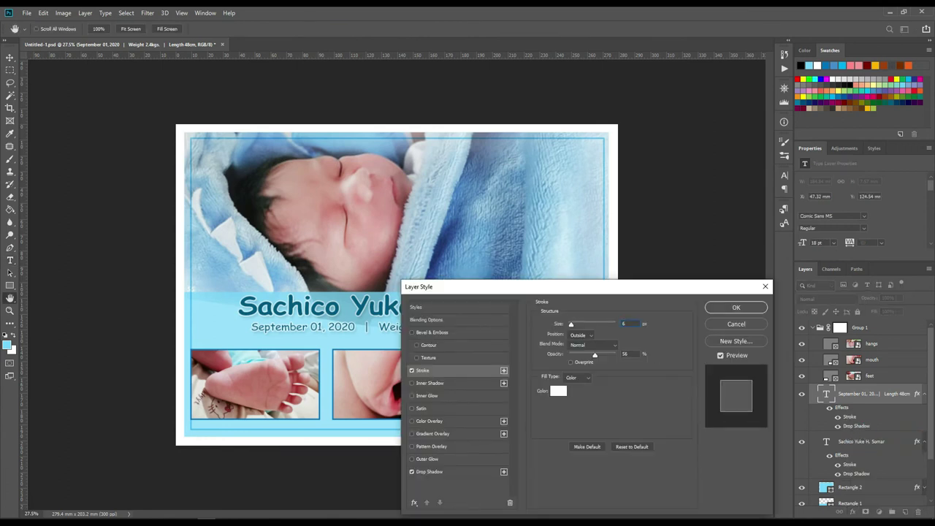
click(729, 306)
key(v)
drag(611, 346, 611, 344)
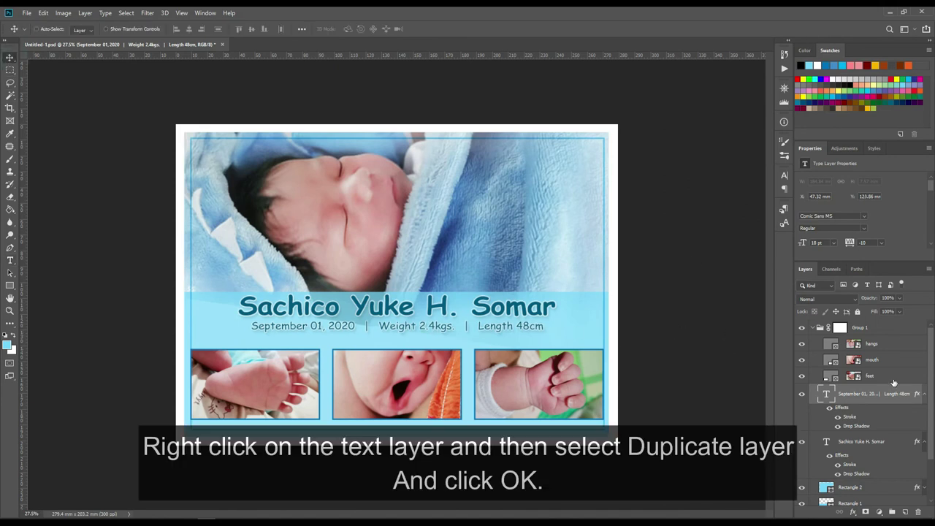
Duplicate the date line layer and move the copy below the date line
right_click(886, 395)
click(785, 126)
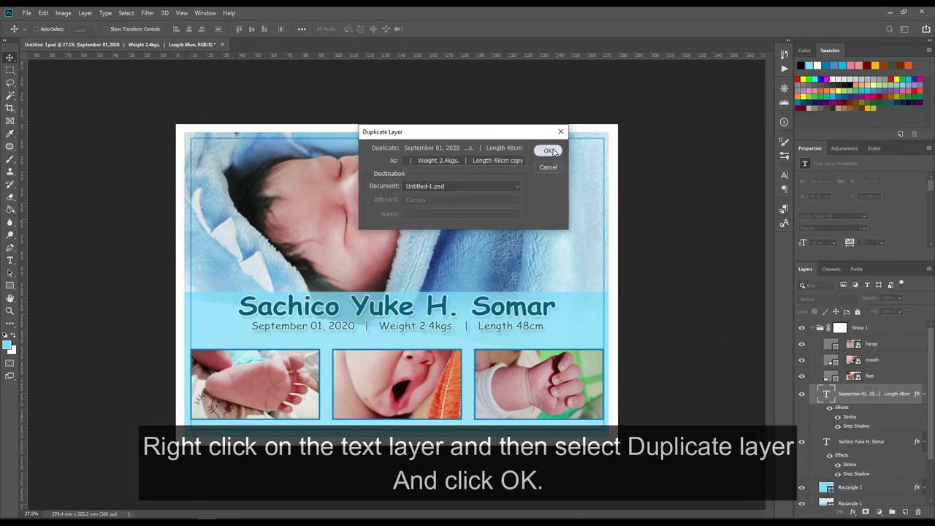
click(549, 151)
drag(442, 329, 489, 343)
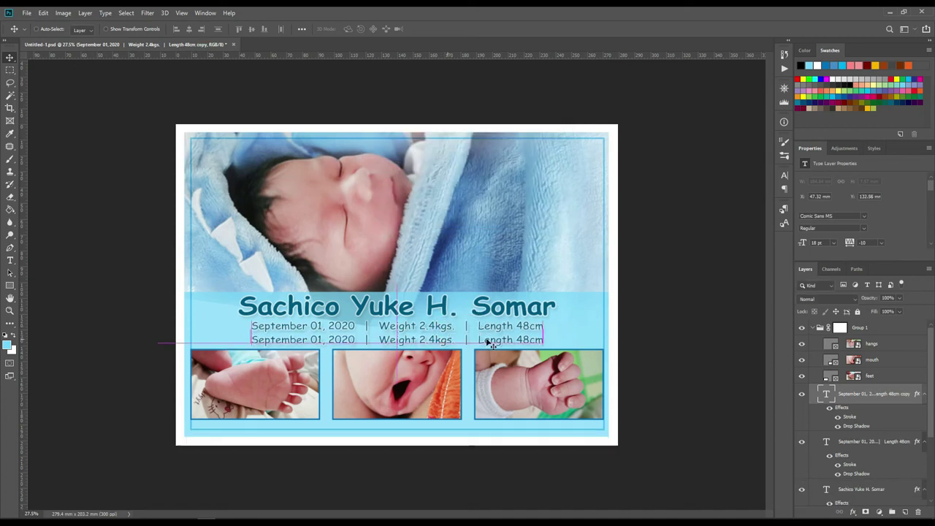
Retype the copied line as 'St. Lukes General Hospital' and set it to Bold
key(t)
drag(250, 340, 544, 340)
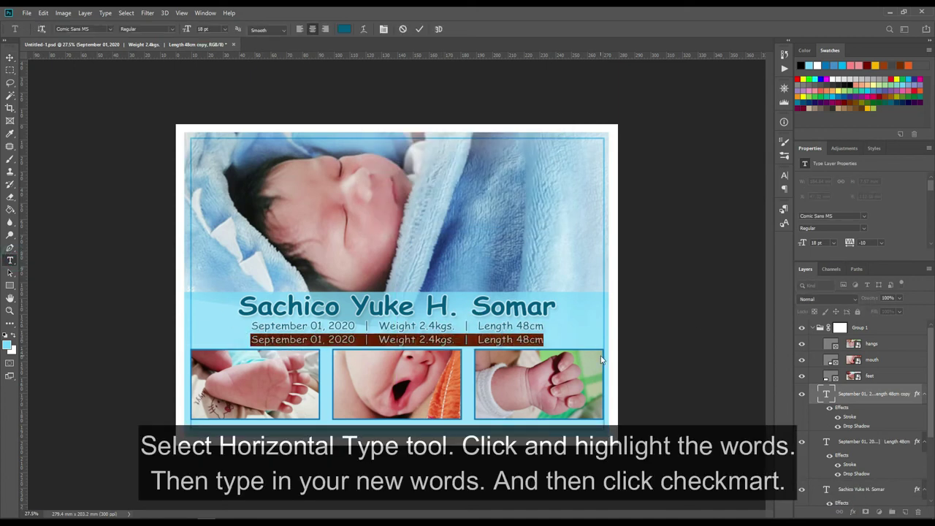
text(St. Lukes General Hospital)
click(420, 29)
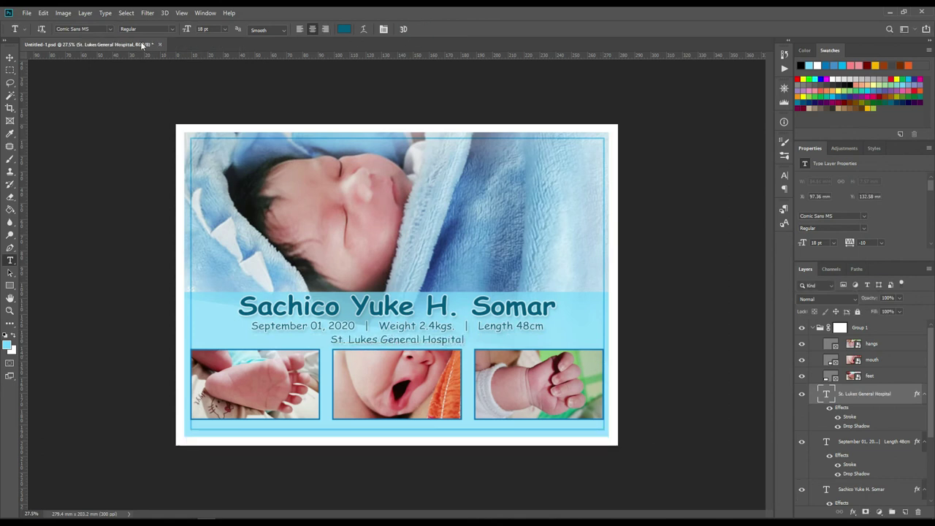
click(146, 28)
click(146, 62)
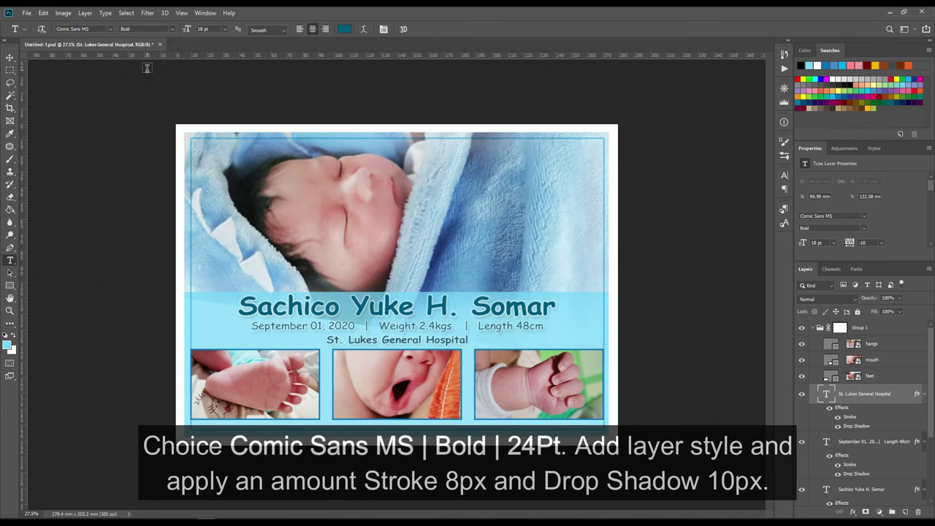
text(24)
Apply 24 pt to the hospital line and add a Stroke layer effect
click(10, 57)
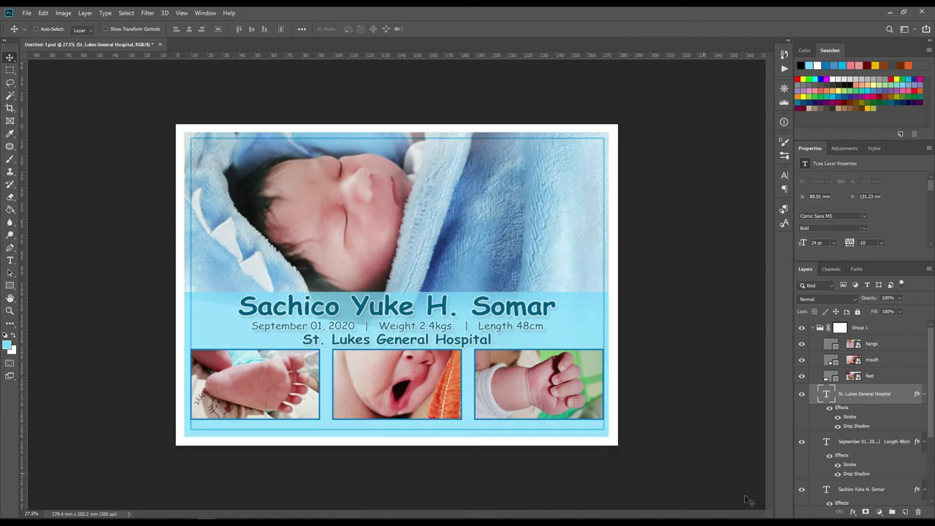
click(852, 512)
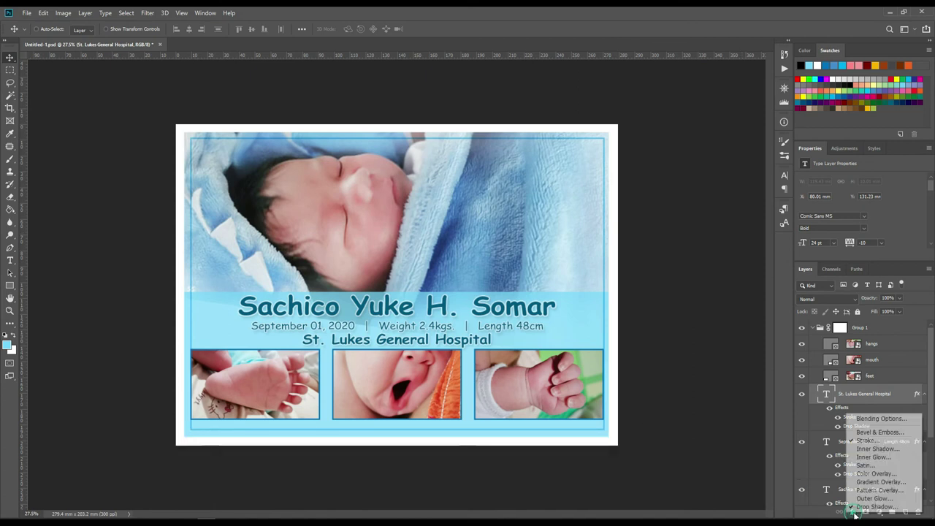
click(873, 439)
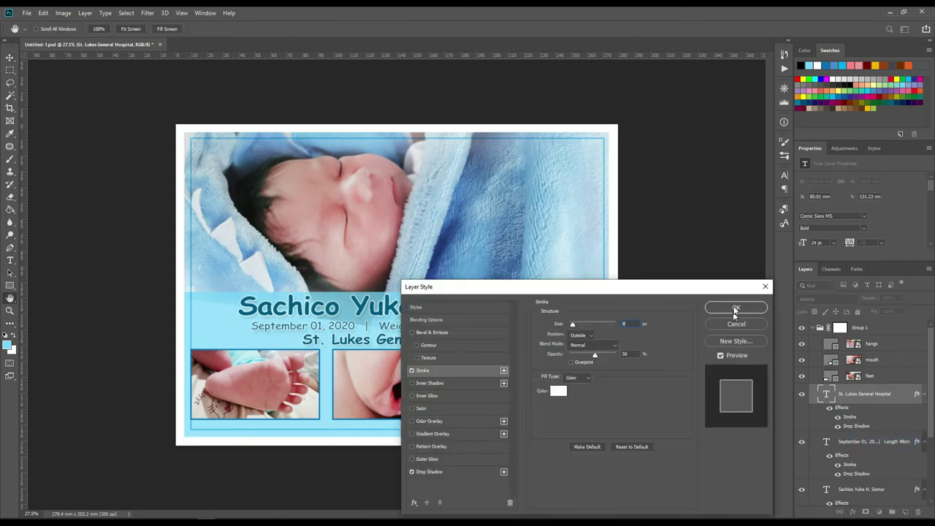
click(734, 309)
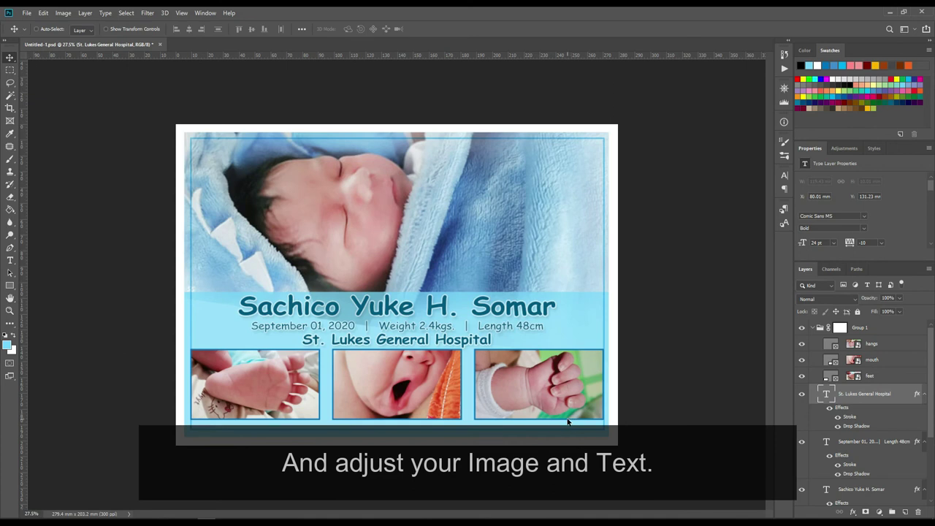
Nudge the hands photo slightly left and the feet photo slightly right
click(884, 343)
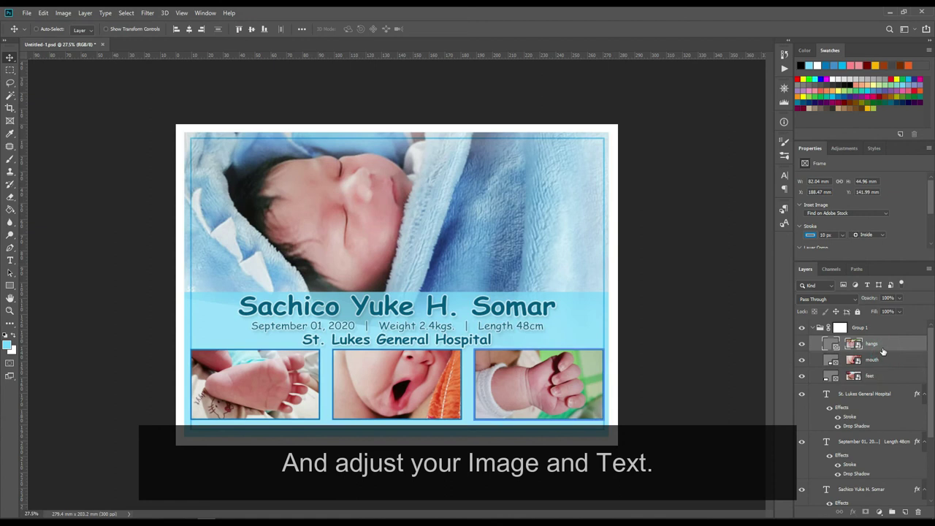
key(shift+Left)
key(shift+Left)
key(shift+Left)
click(882, 378)
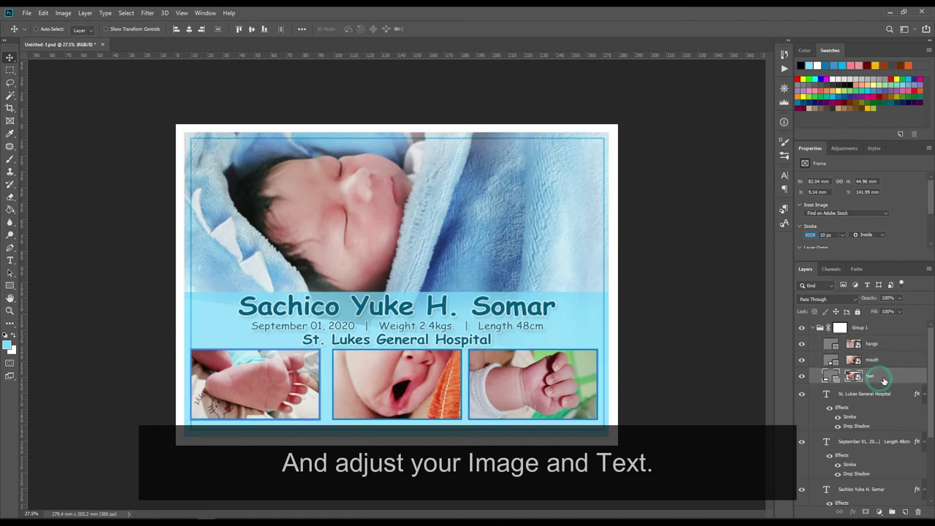
key(shift+Right)
key(shift+Right)
key(shift+Right)
key(shift+Right)
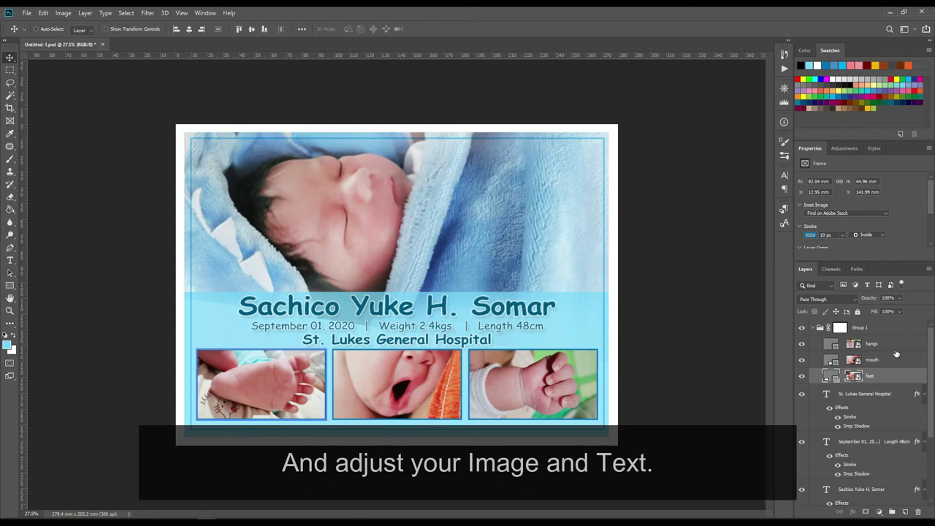
Select the photo, text and name title layers and nudge them down together
shift+click(896, 345)
shift+click(892, 398)
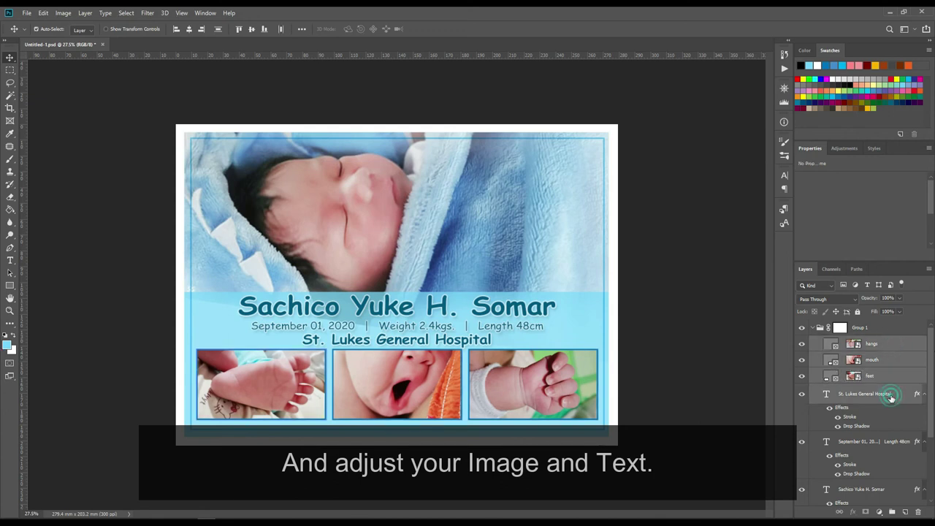
shift+click(880, 440)
shift+click(894, 491)
key(shift+Down)
key(shift+Down)
key(shift+Down)
key(shift+Down)
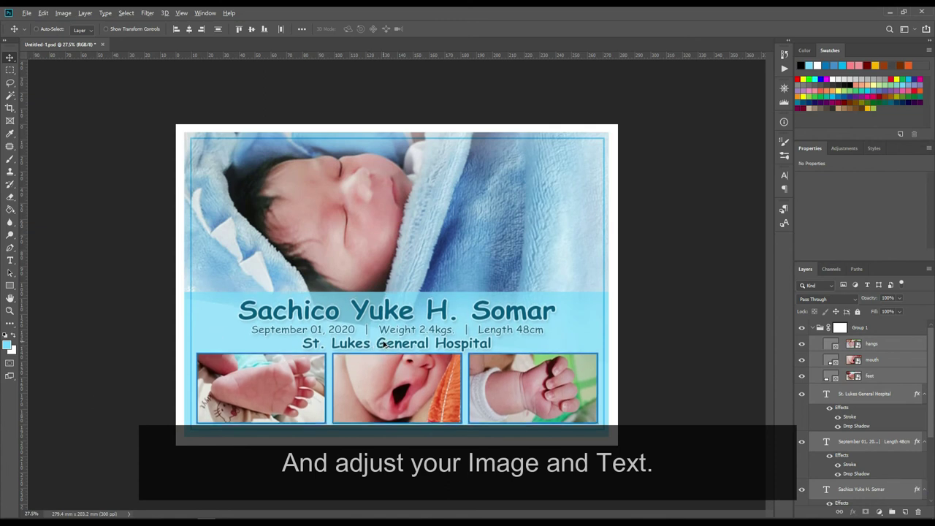
Shift just the three text lines up slightly
click(864, 394)
shift+click(880, 441)
shift+click(877, 489)
drag(533, 328, 533, 327)
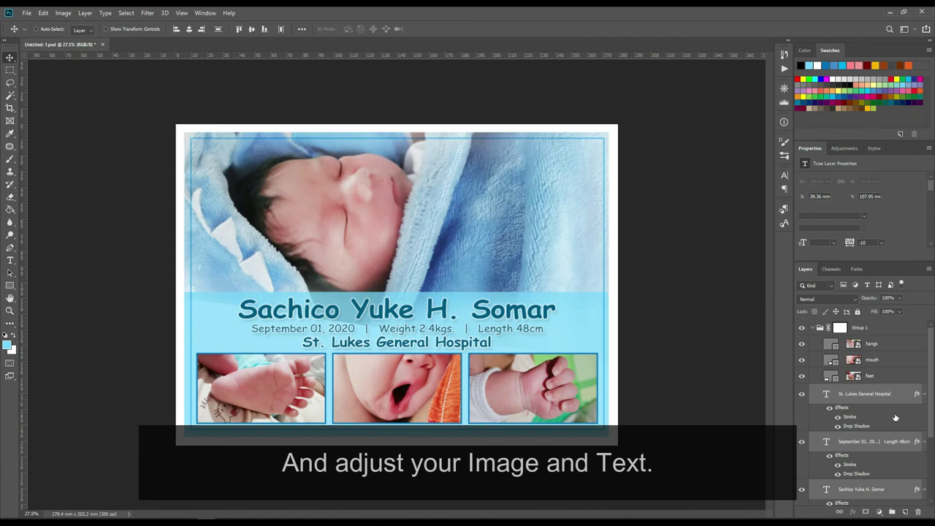
scroll(931, 351, down, 3)
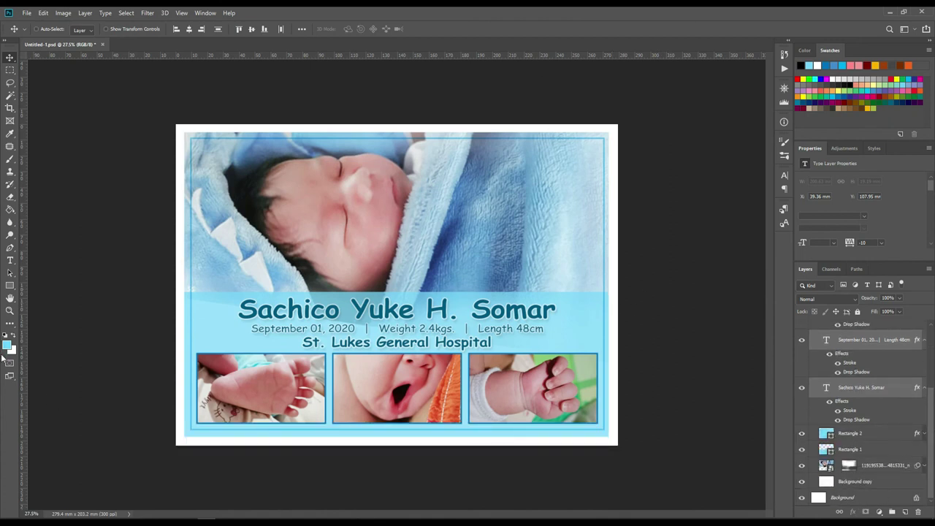
Fill the white Background layer with light blue using the Paint Bucket
click(11, 209)
click(848, 497)
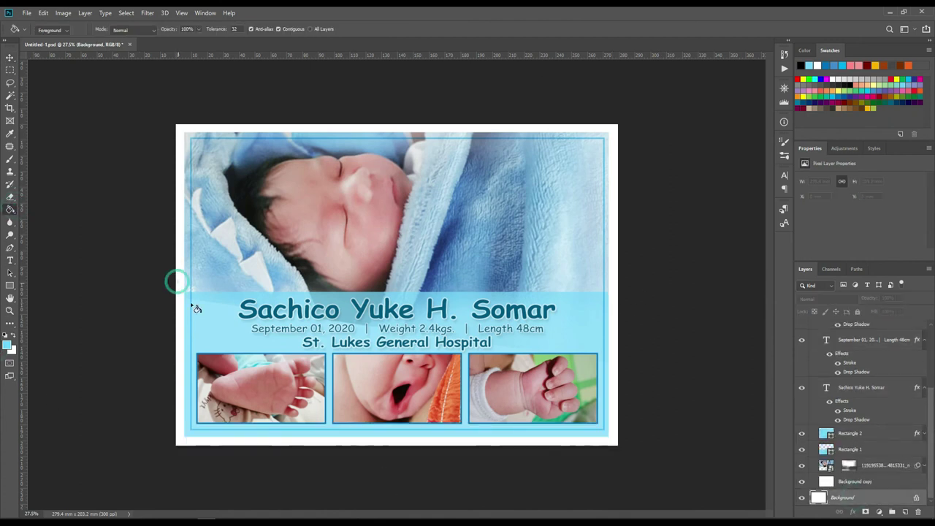
click(176, 281)
Lower Rectangle 1's opacity to about 54%
key(v)
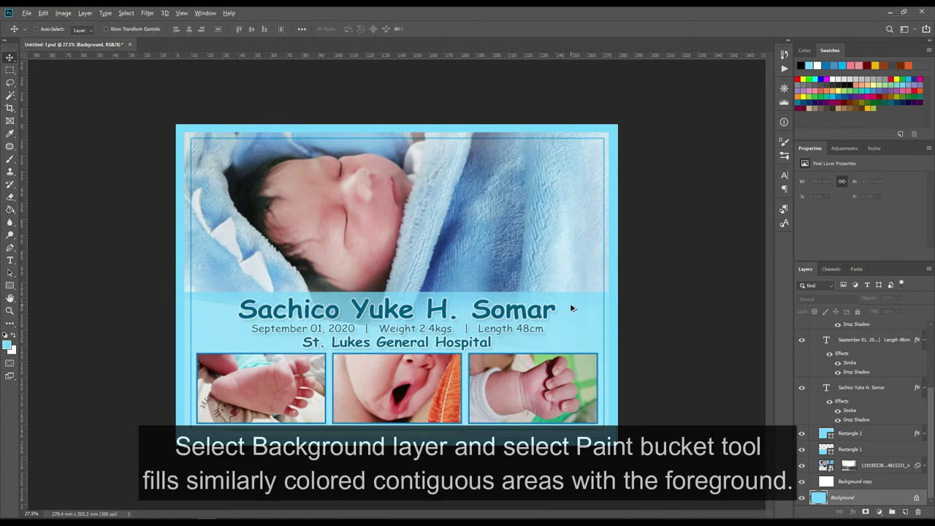
click(572, 309)
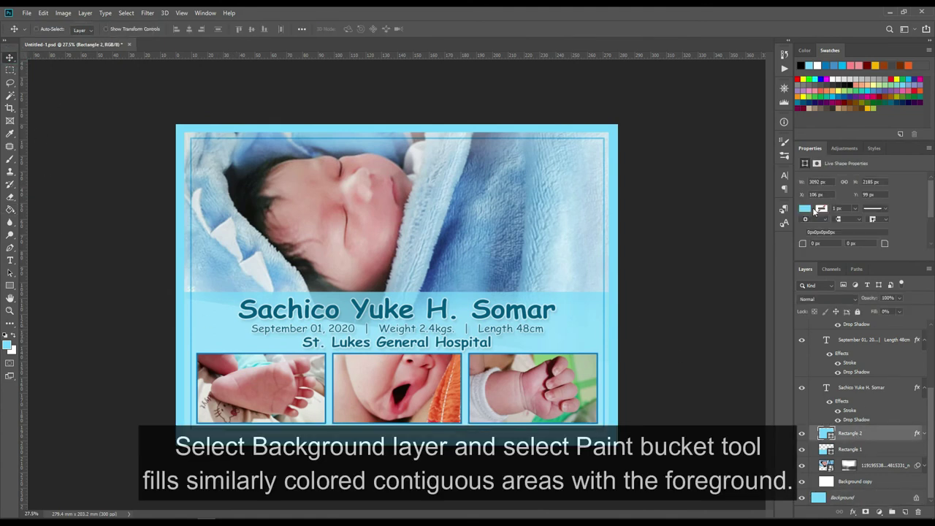
click(901, 299)
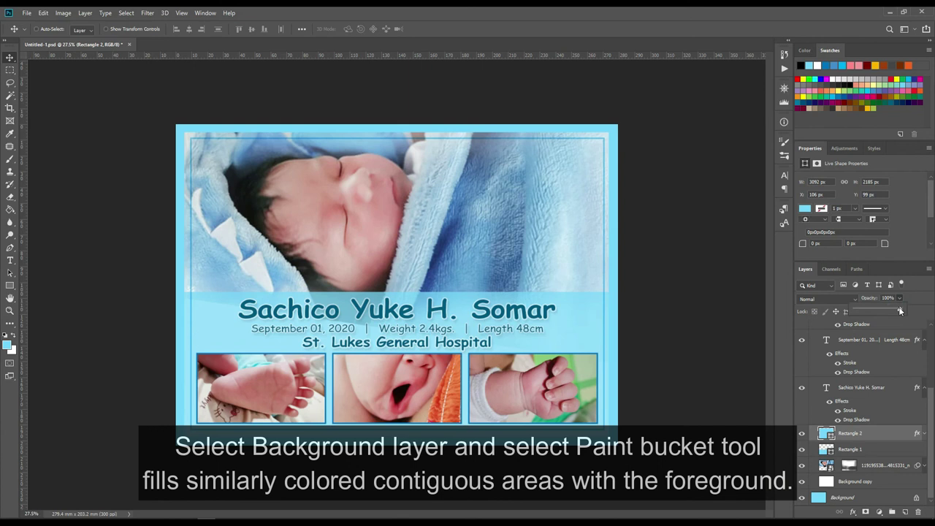
click(872, 453)
drag(900, 309, 891, 312)
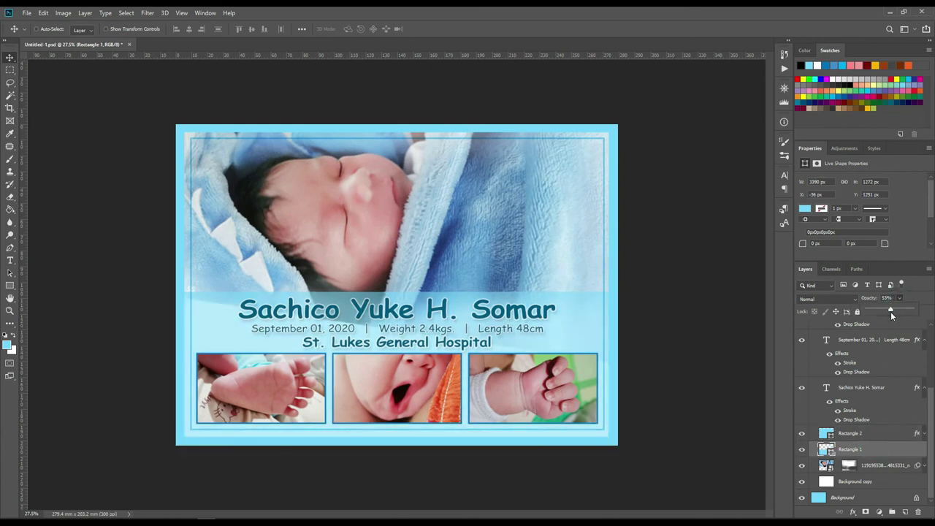
click(706, 387)
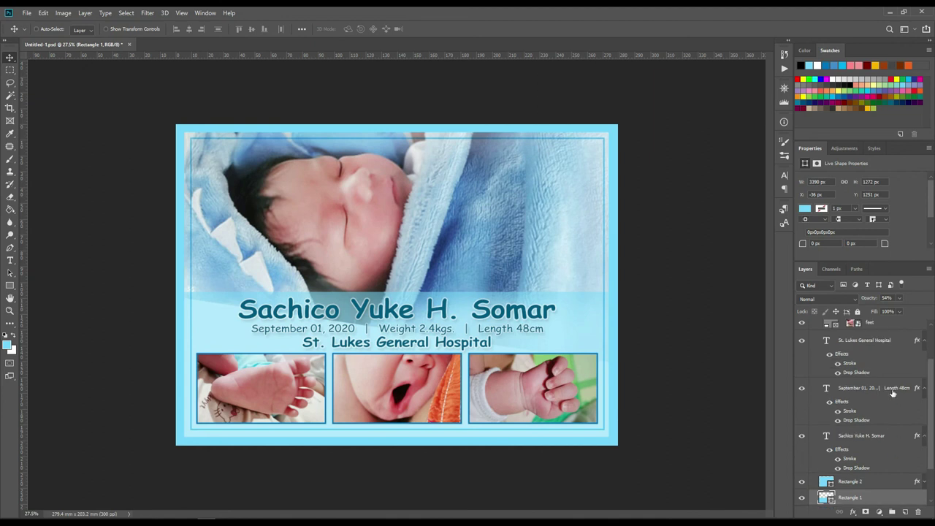
Add a white layer mask to the hands photo layer
click(857, 348)
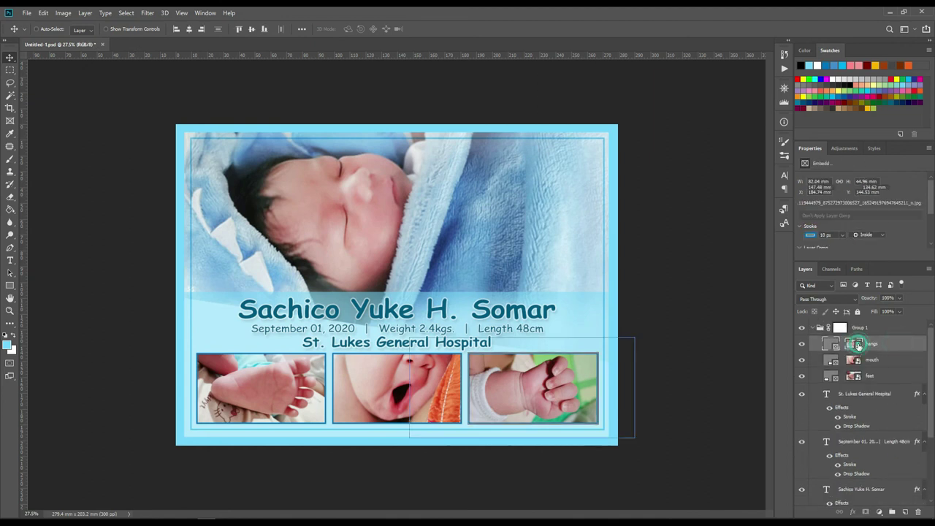
click(865, 512)
key(b)
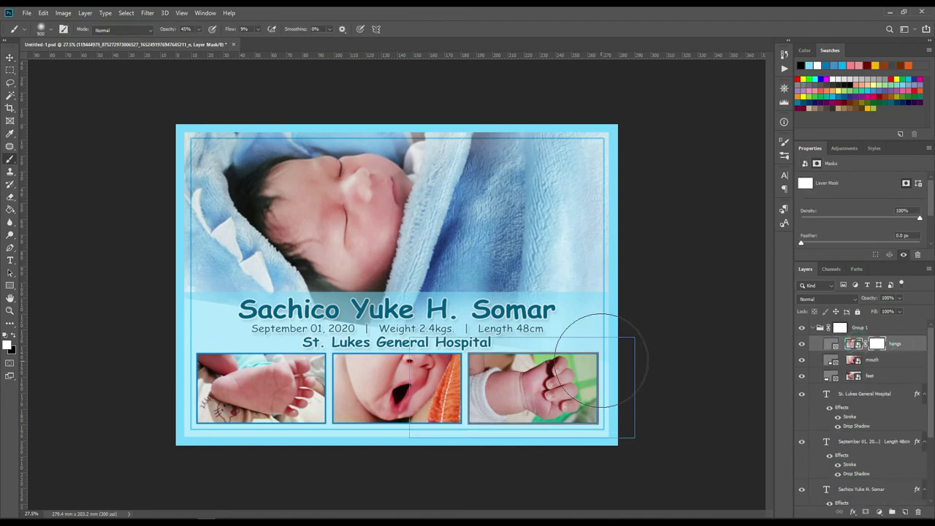
right_click(877, 344)
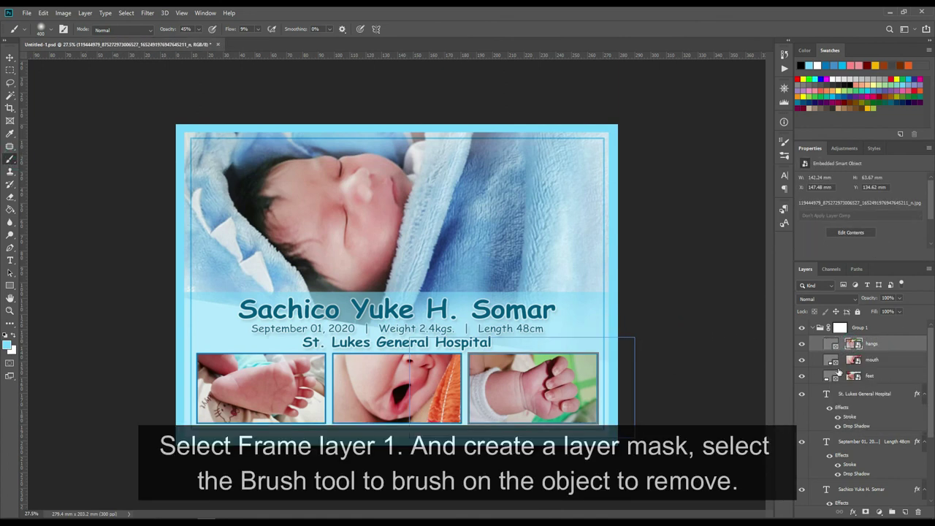
click(866, 512)
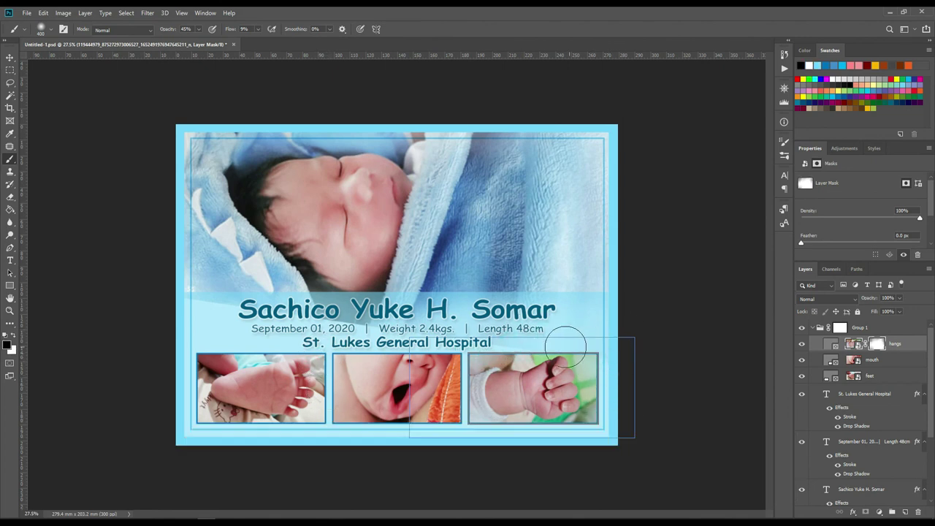
Mask the mouth photo and paint out the orange object beside the baby
click(871, 361)
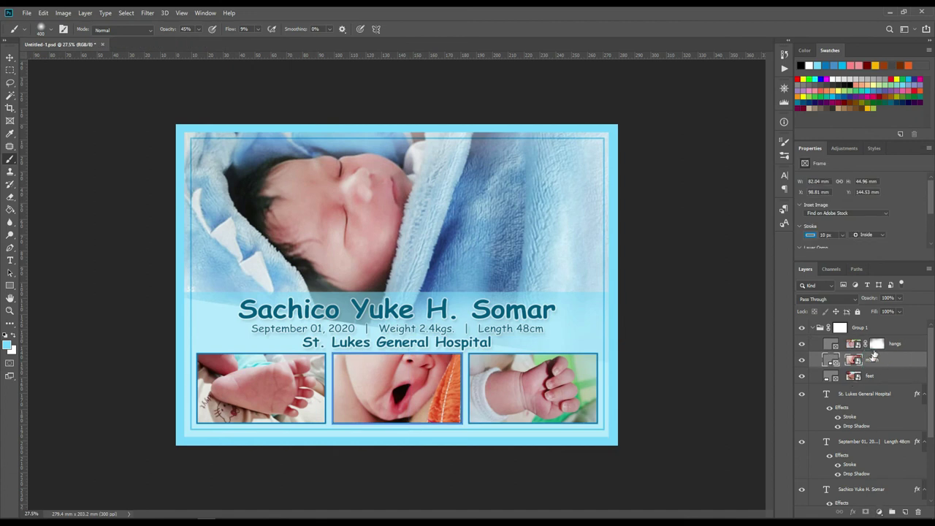
click(865, 511)
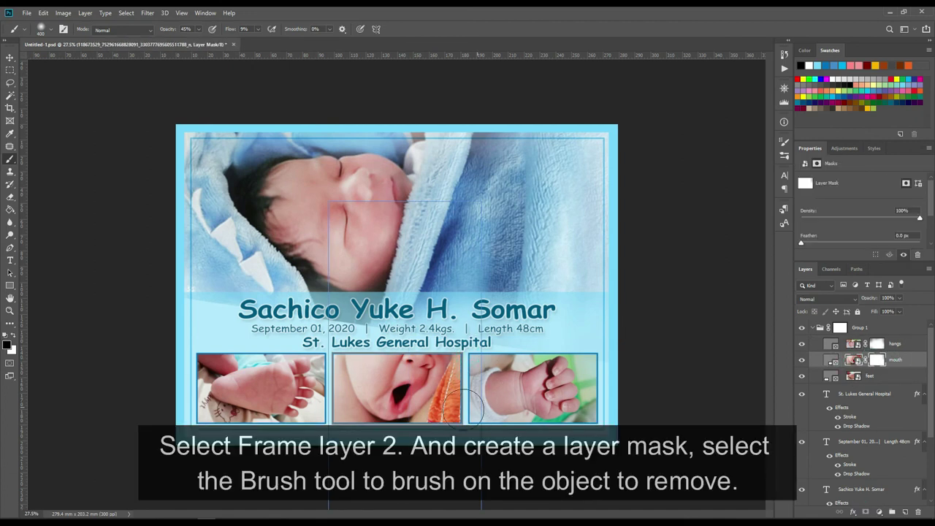
drag(471, 401, 448, 380)
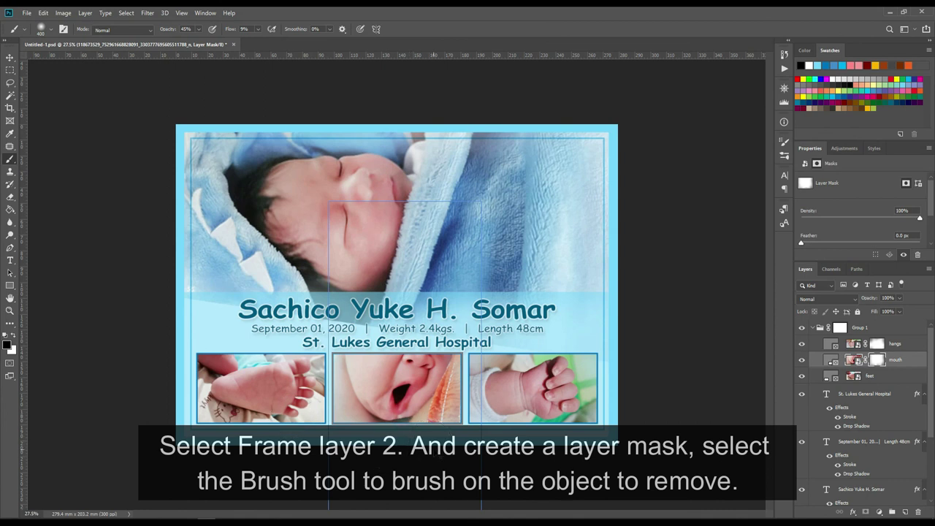
key(ctrl+2)
Mask the feet photo and brush out part of its edge
click(872, 378)
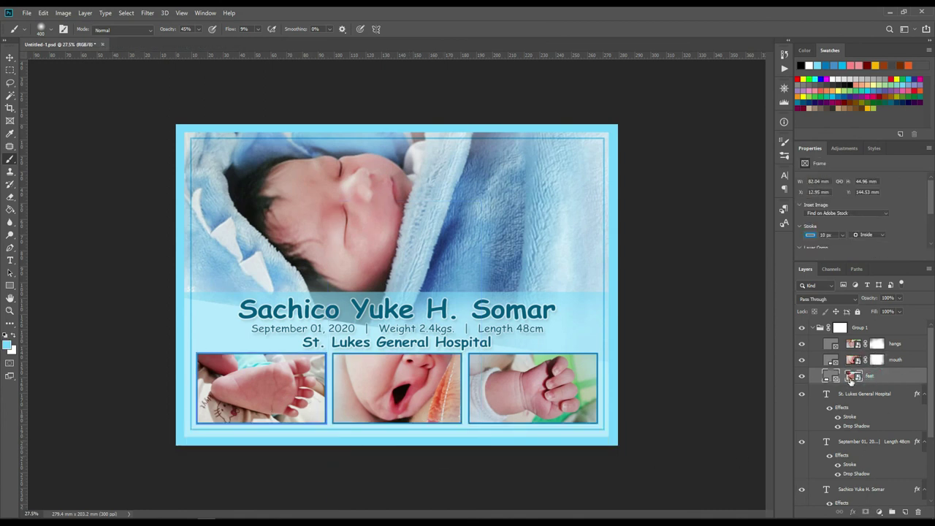
click(866, 512)
drag(333, 395, 350, 395)
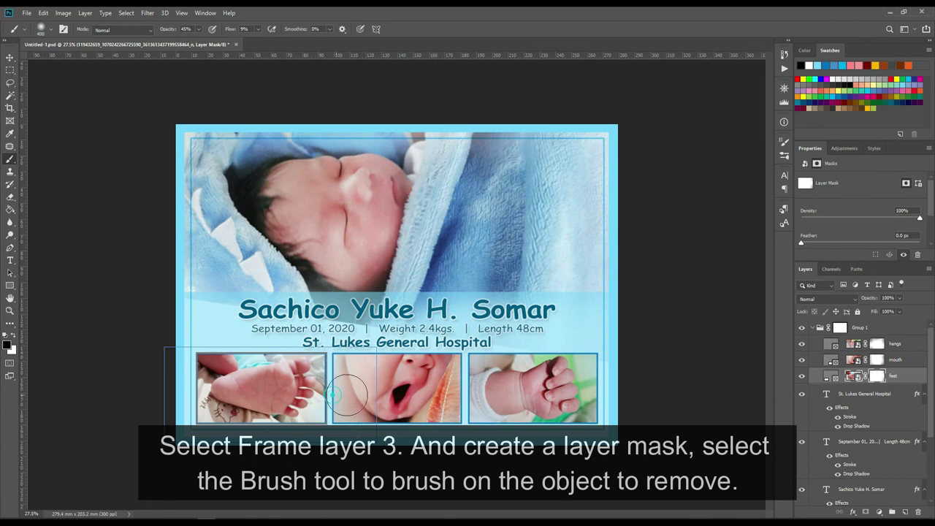
scroll(894, 479, down, 2)
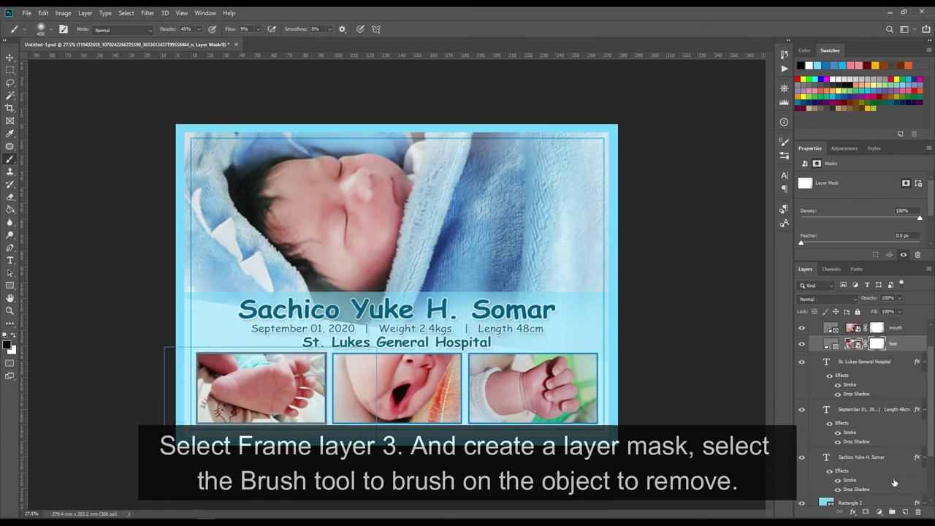
scroll(894, 482, down, 3)
On the main photo's mask, paint out the green dot with a 700 px brush
click(802, 498)
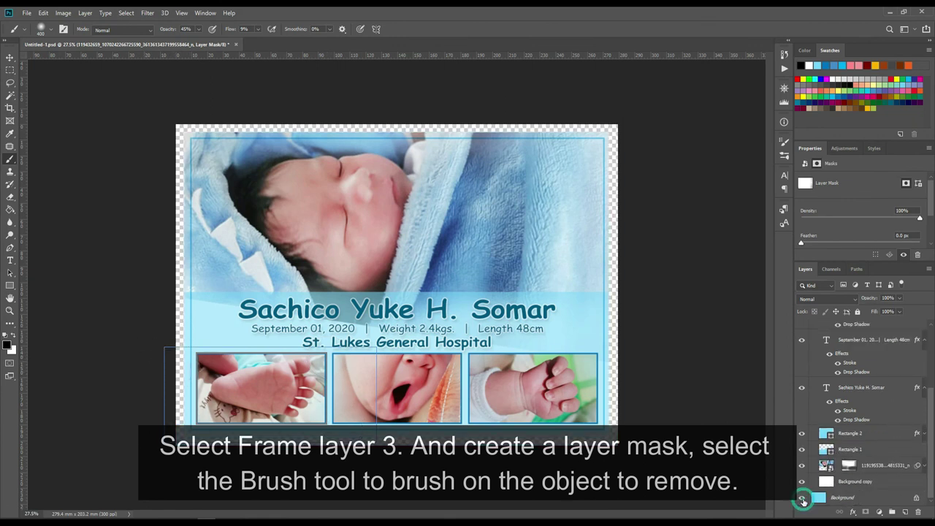
click(849, 466)
key(bracketright)
key(bracketright)
key(bracketright)
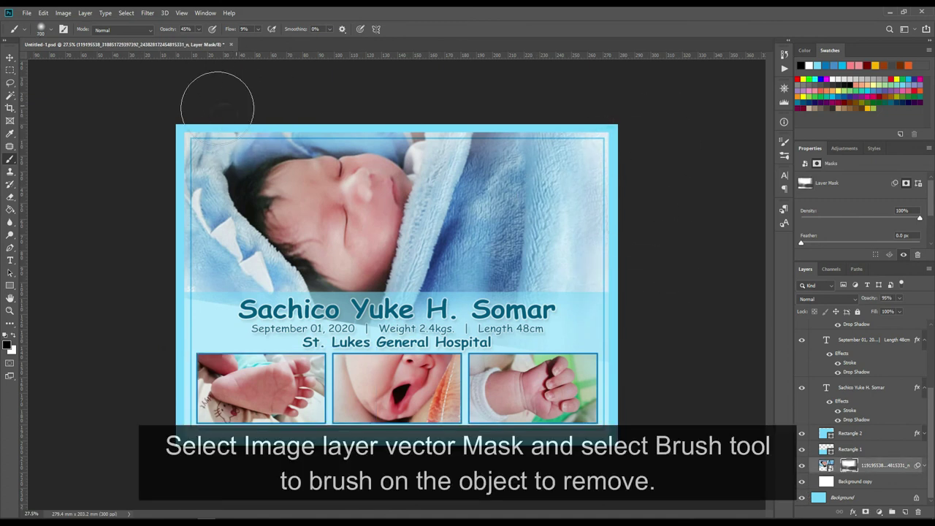
drag(247, 358, 188, 292)
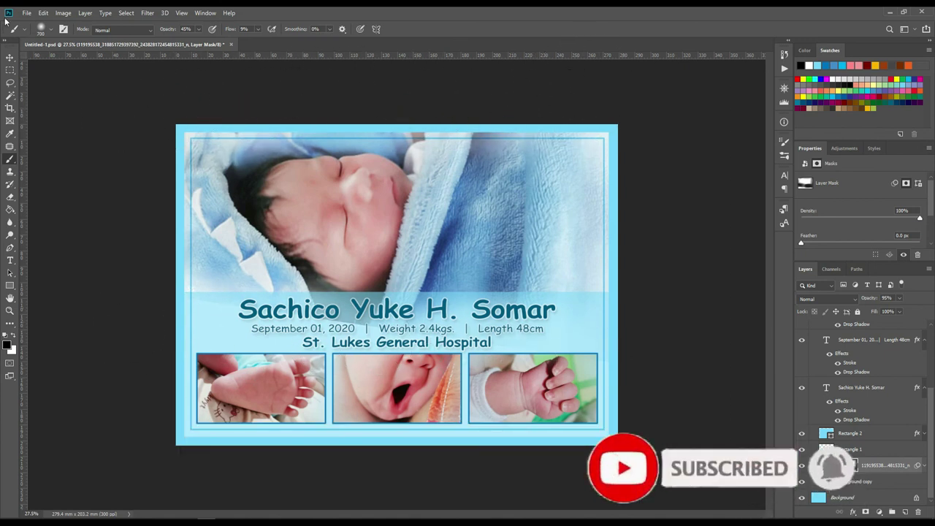
click(11, 58)
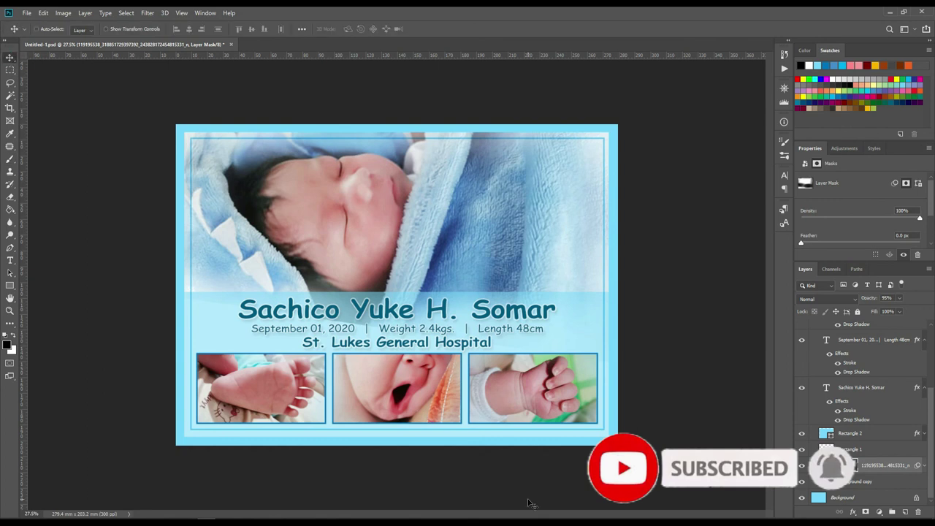